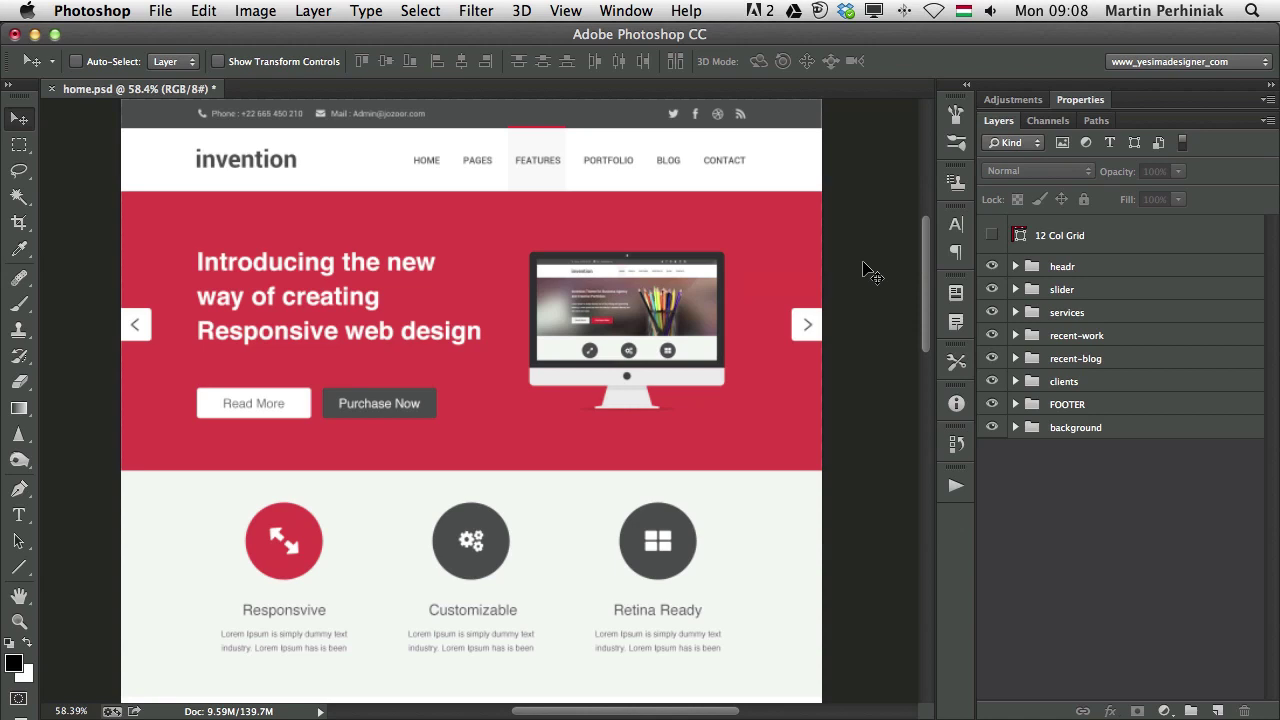
# - Look over the File > Generate submenu, then head for the Plug-Ins preferences
pyautogui.click(163, 10)
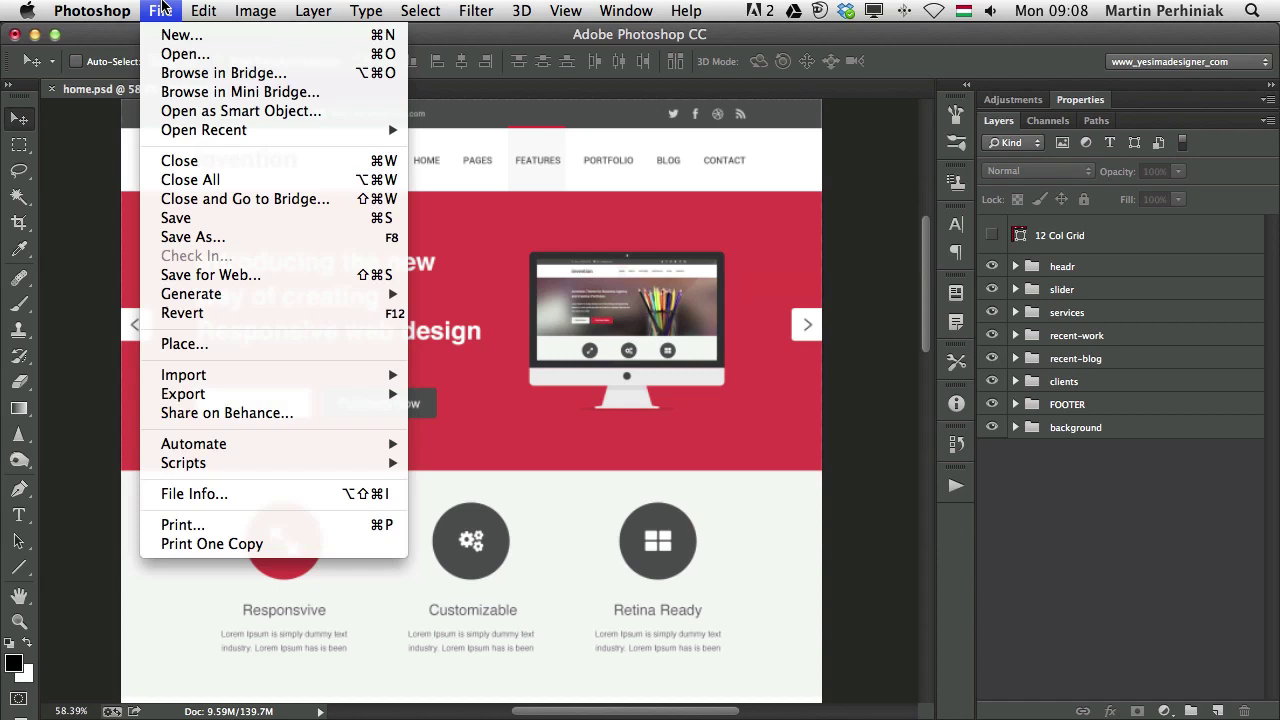
pyautogui.moveTo(252, 297)
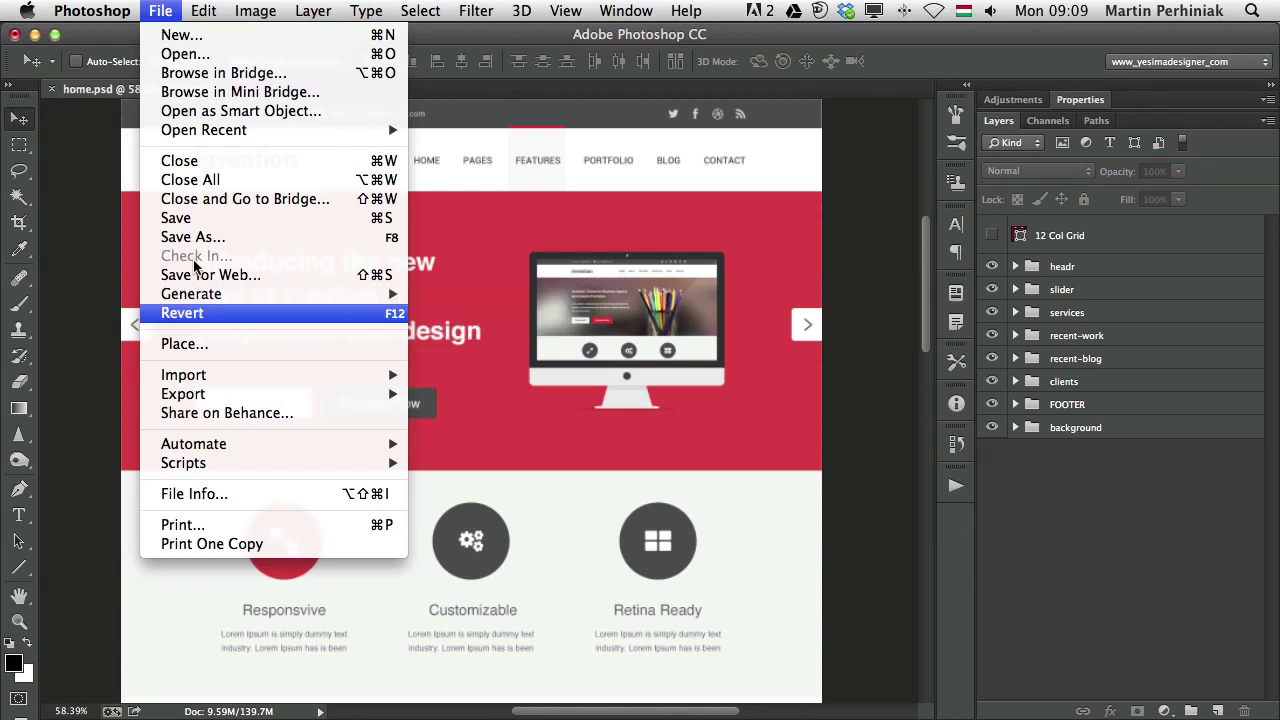
pyautogui.moveTo(90, 8)
pyautogui.moveTo(120, 78)
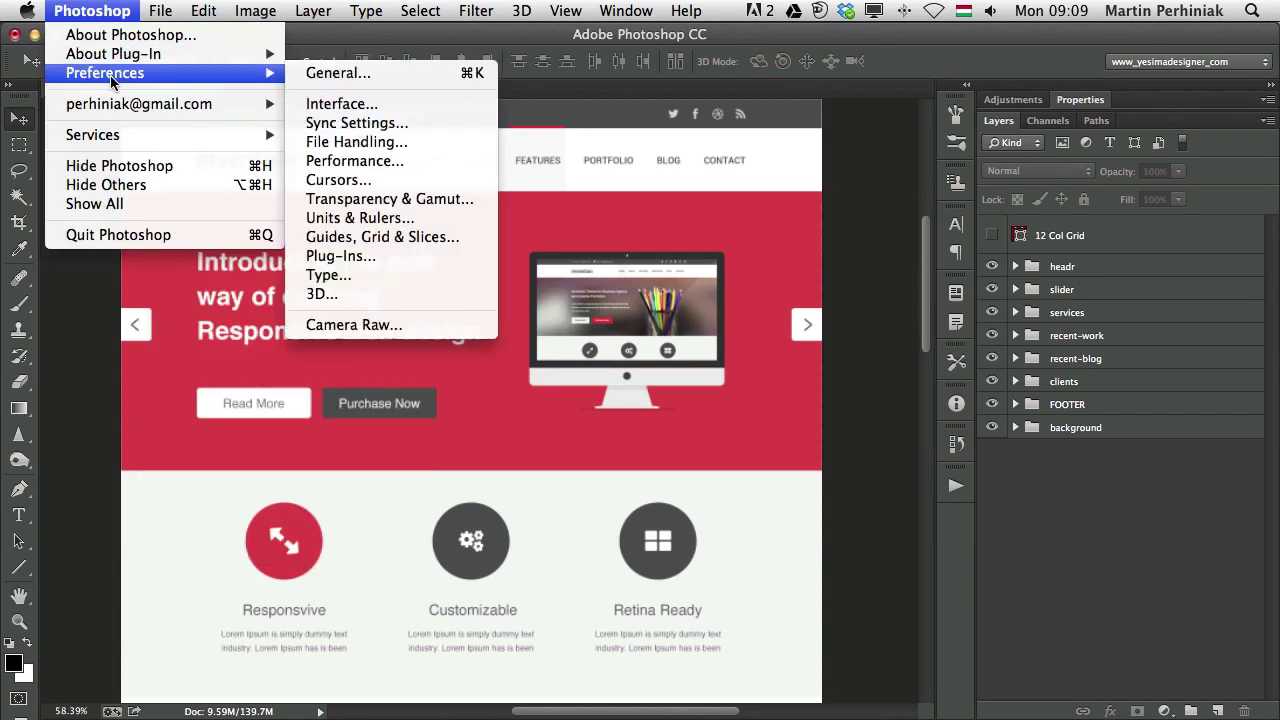
pyautogui.press('Escape')
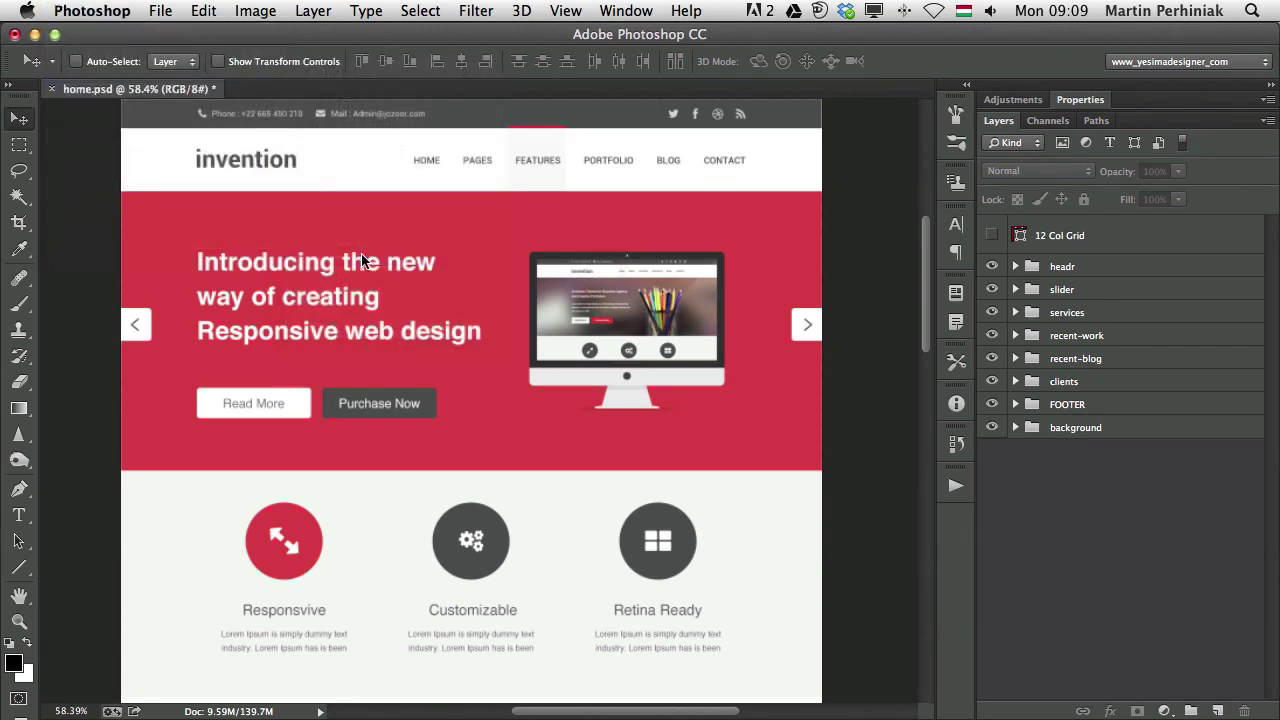
# - Open Plug-Ins preferences, leave Enable Generator ticked, reposition the dialog and confirm with OK
pyautogui.press('i')
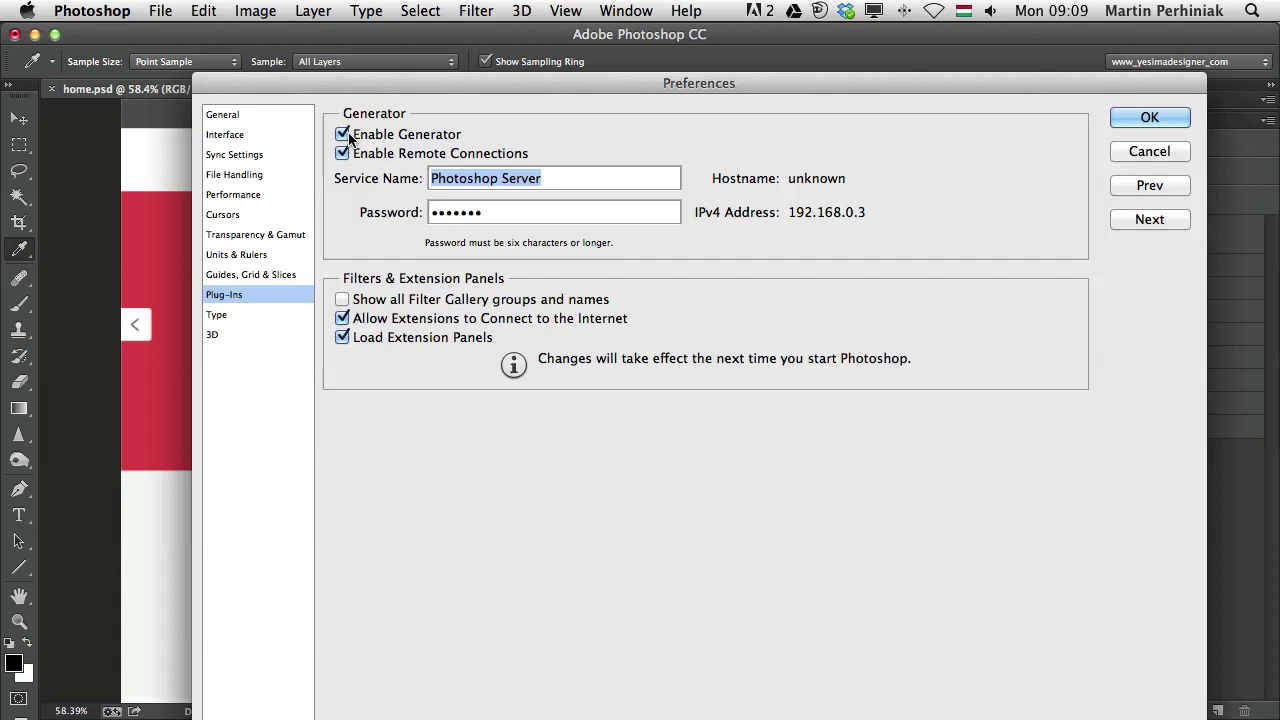
pyautogui.moveTo(392, 82); pyautogui.dragTo(335, 53)
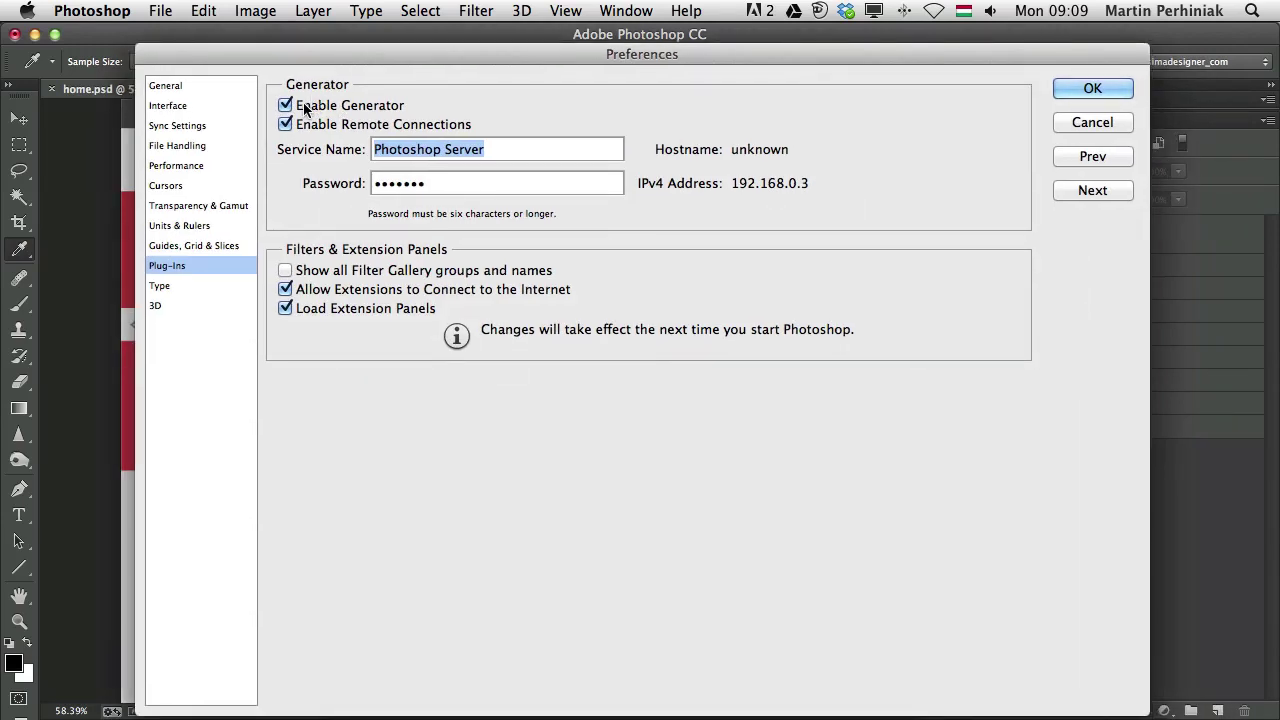
pyautogui.click(1093, 89)
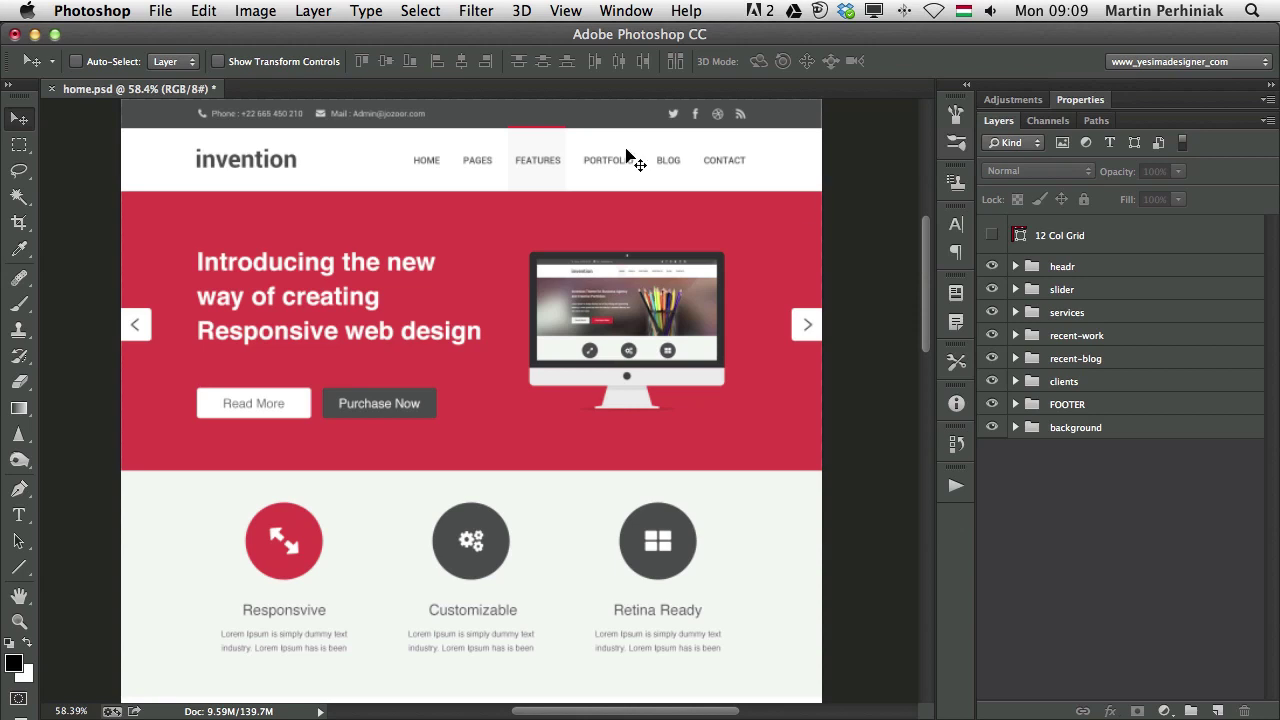
pyautogui.click(162, 11)
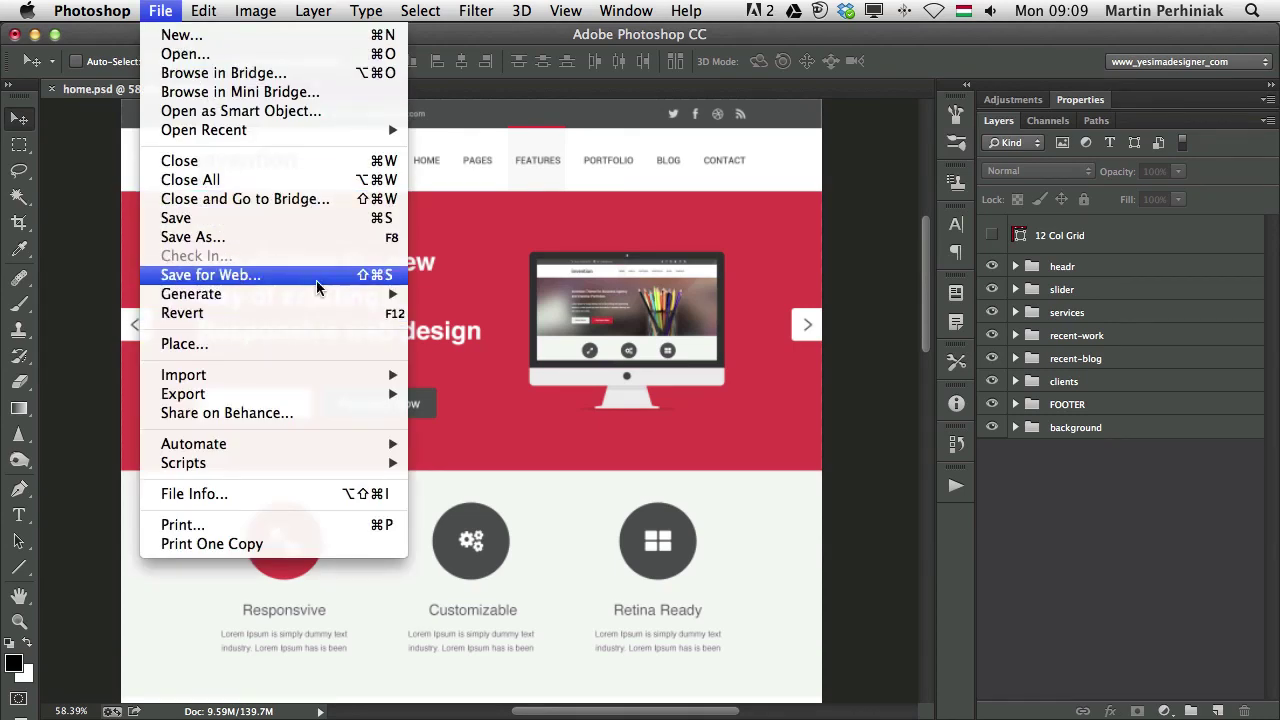
pyautogui.moveTo(324, 292)
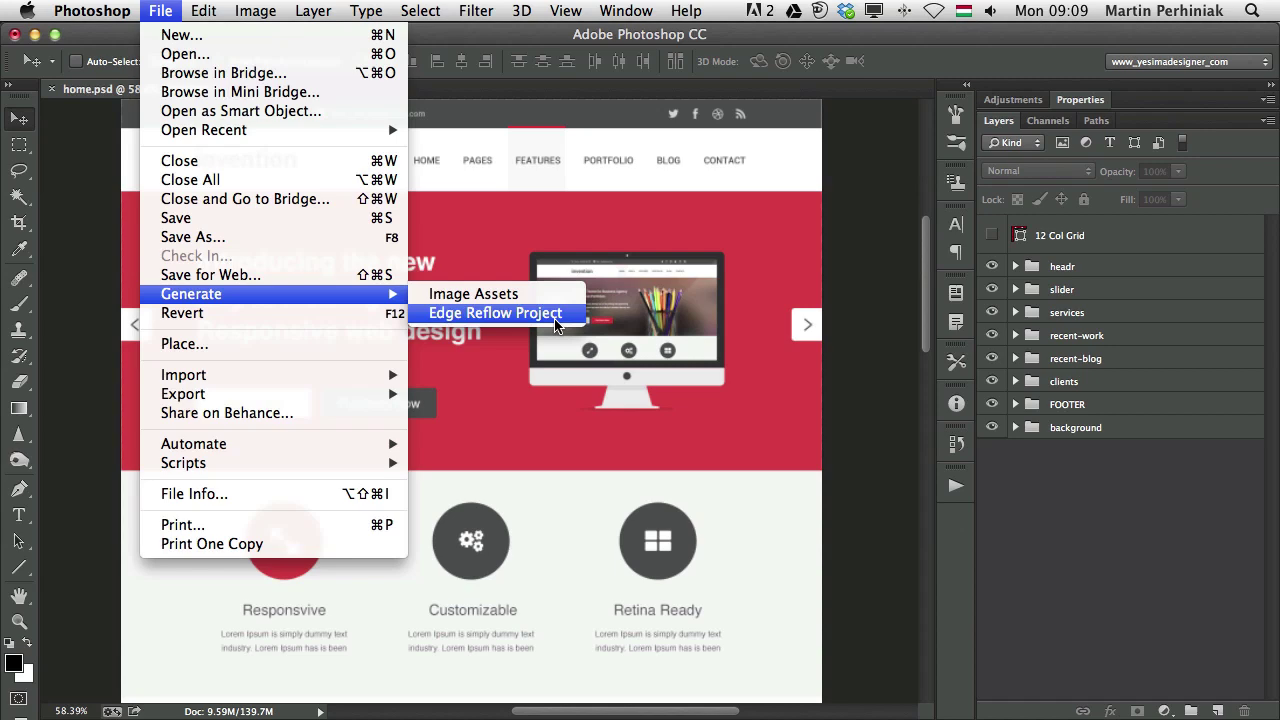
pyautogui.click(1150, 490)
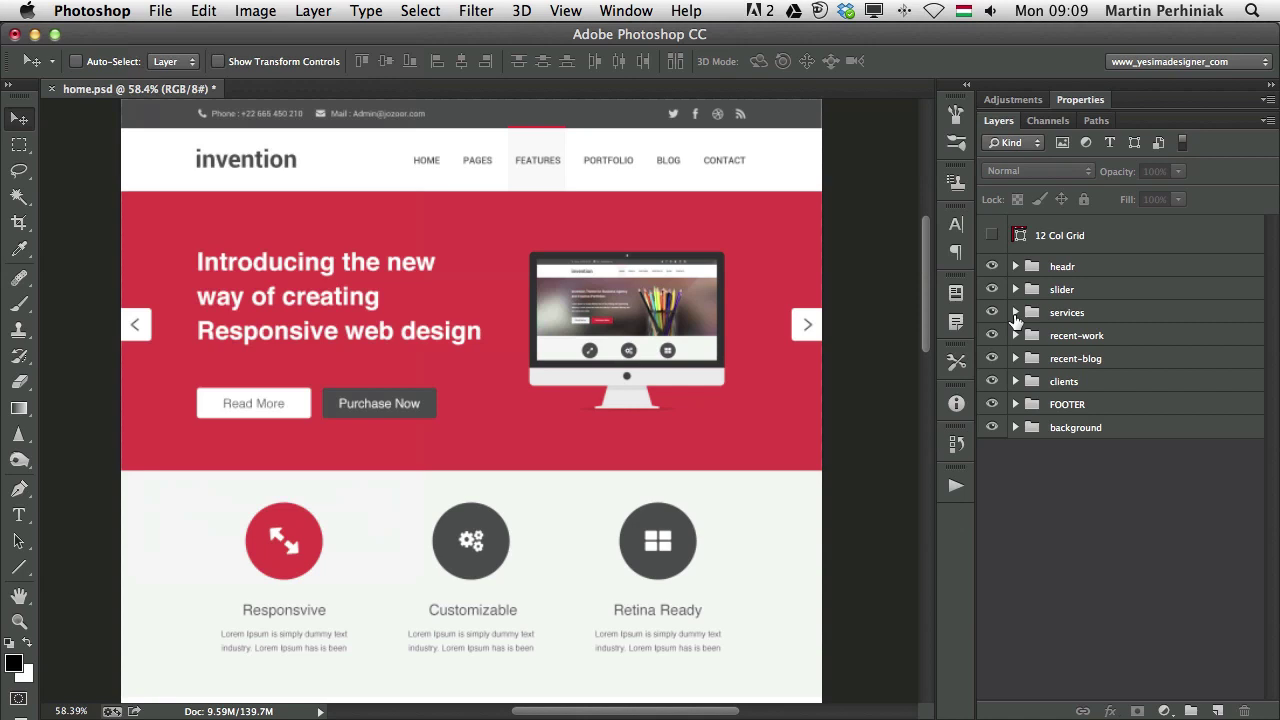
# - With the iMac image selected, generate an Edge Reflow project from home.psd, then switch to Bridge
pyautogui.keyDown('super'); pyautogui.click(645, 313); pyautogui.keyUp('super')
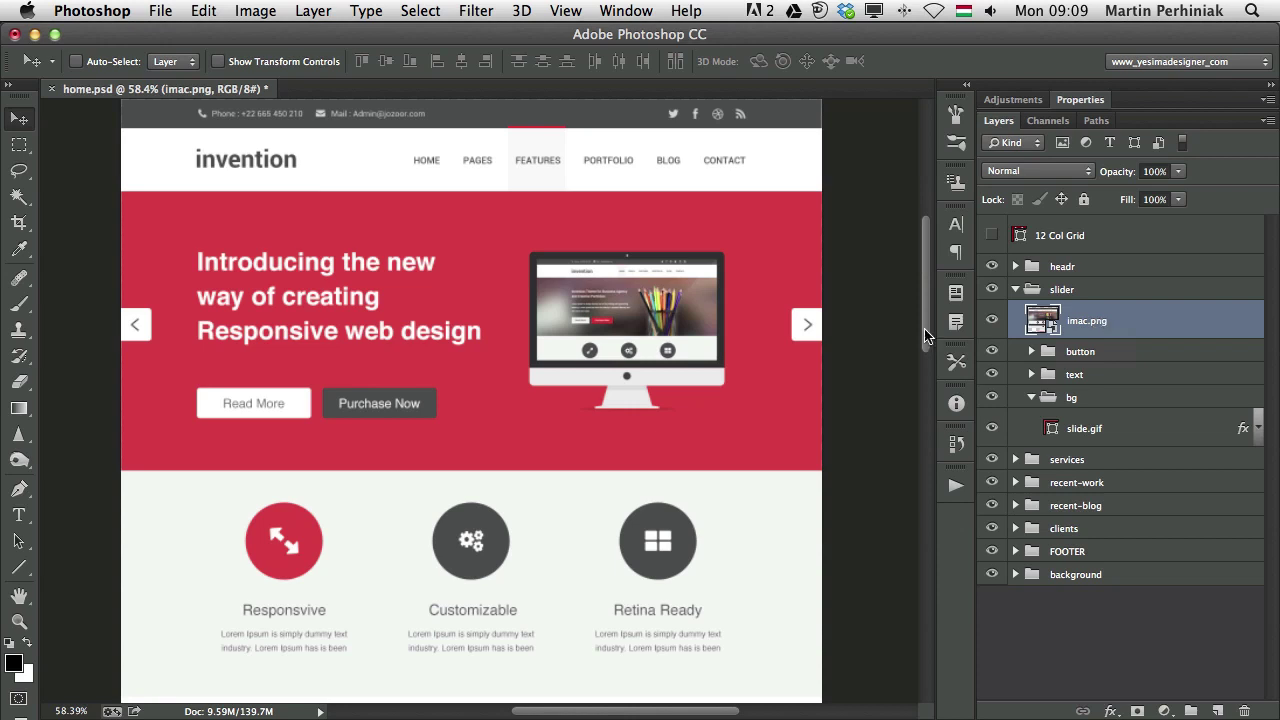
pyautogui.click(172, 6)
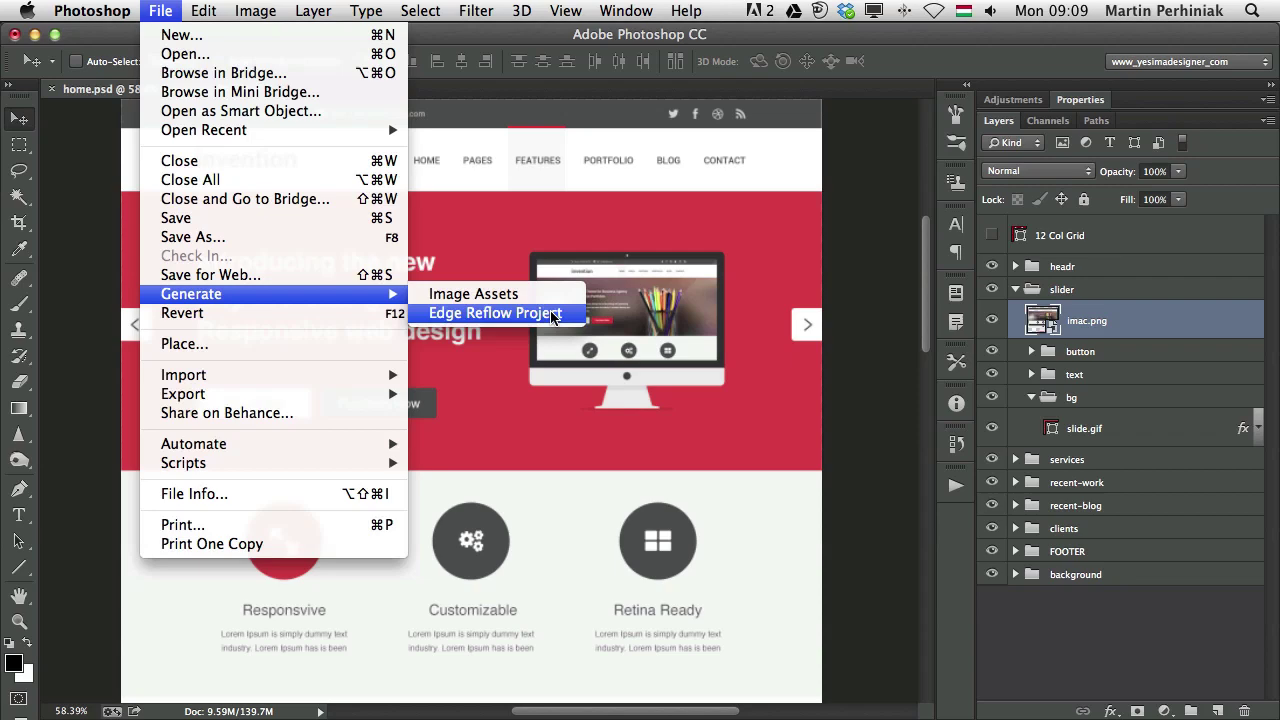
pyautogui.press('super+Tab')
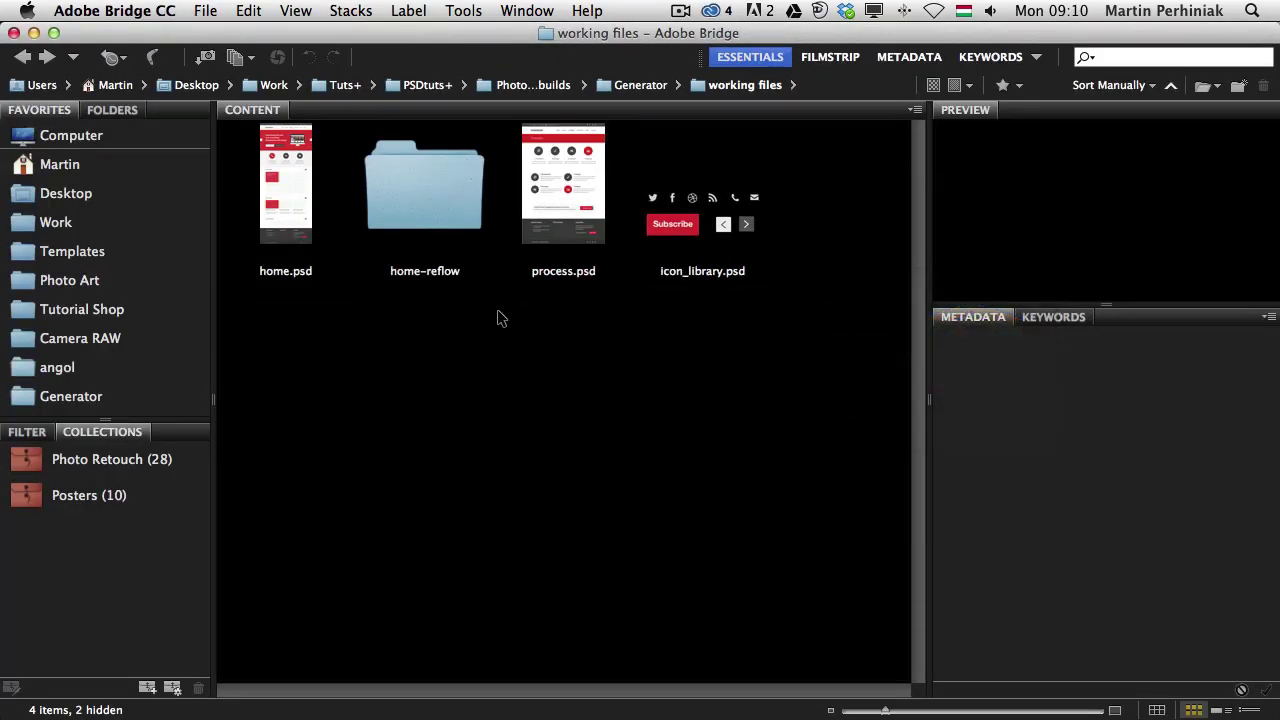
# - Browse into home-reflow > assets > img and inspect the exported imac.png
pyautogui.click(414, 206)
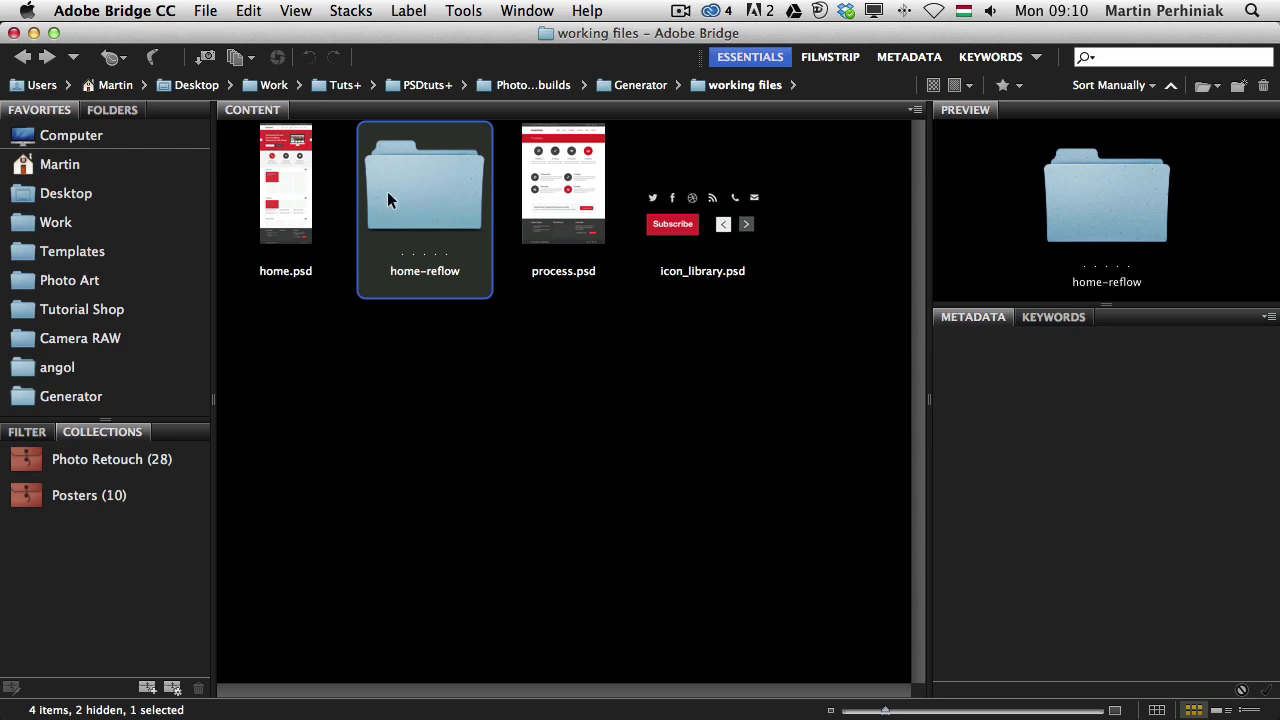
pyautogui.doubleClick(426, 190)
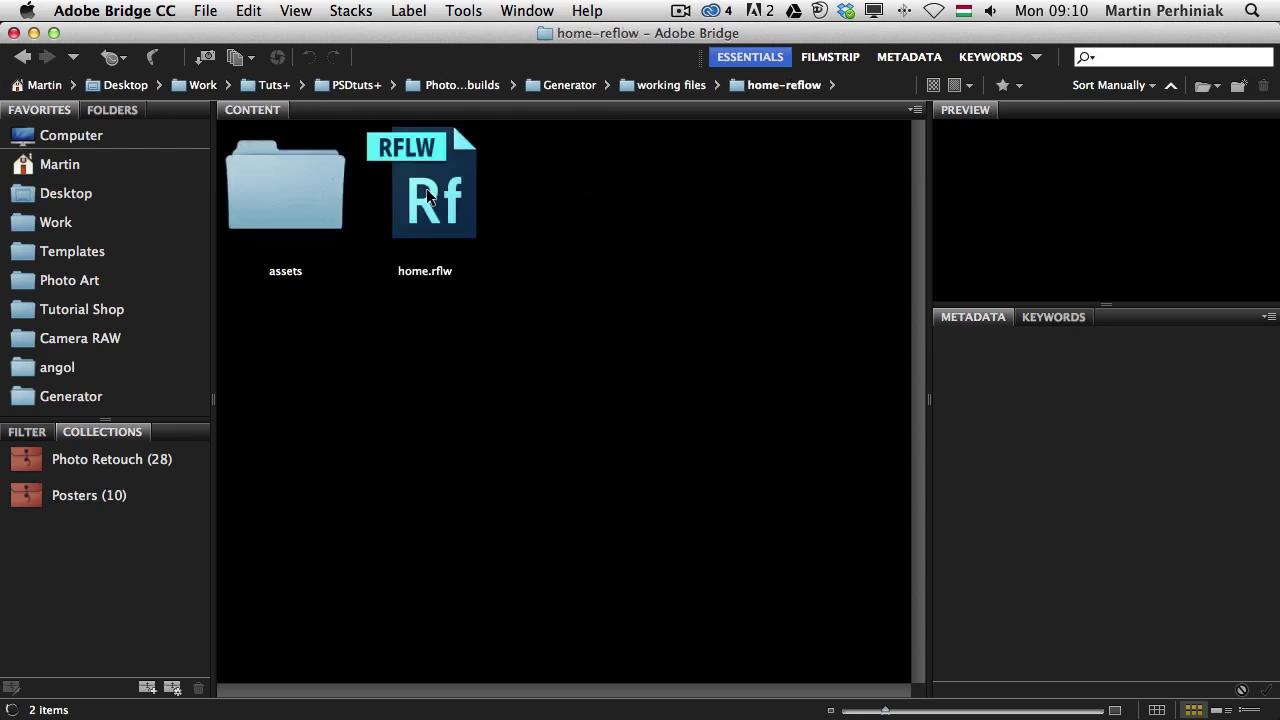
pyautogui.click(266, 212)
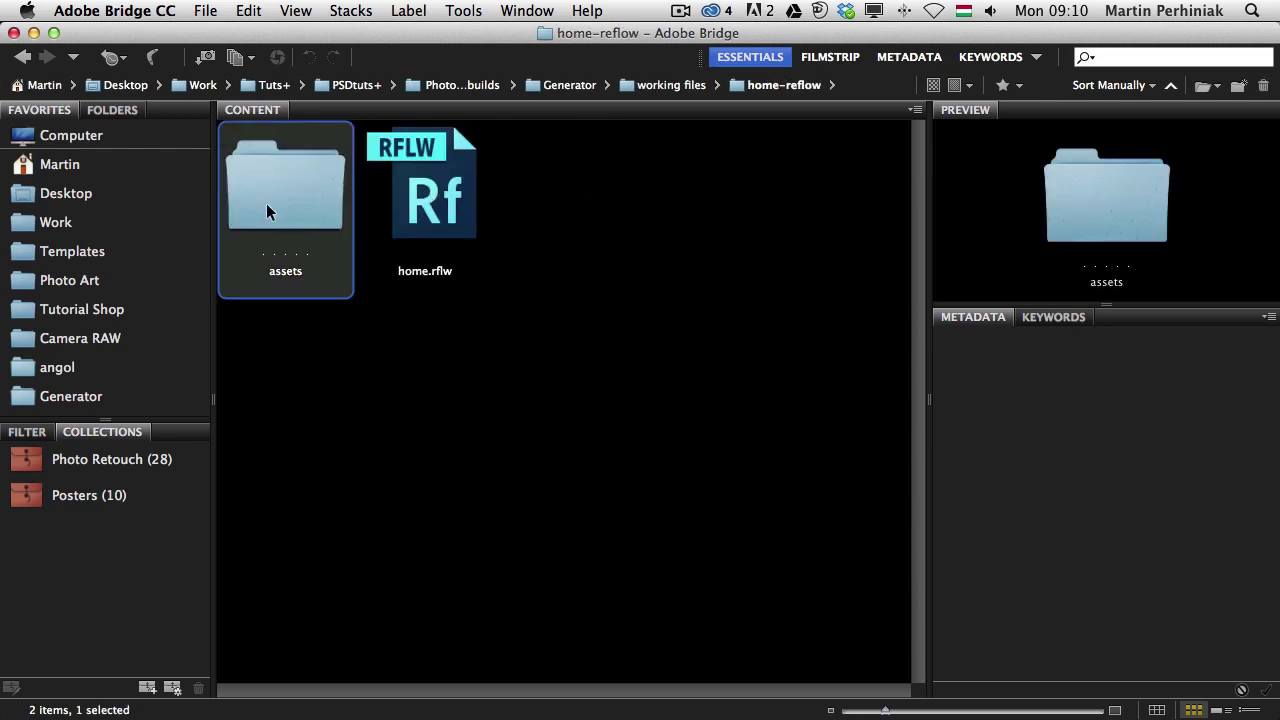
pyautogui.doubleClick(295, 200)
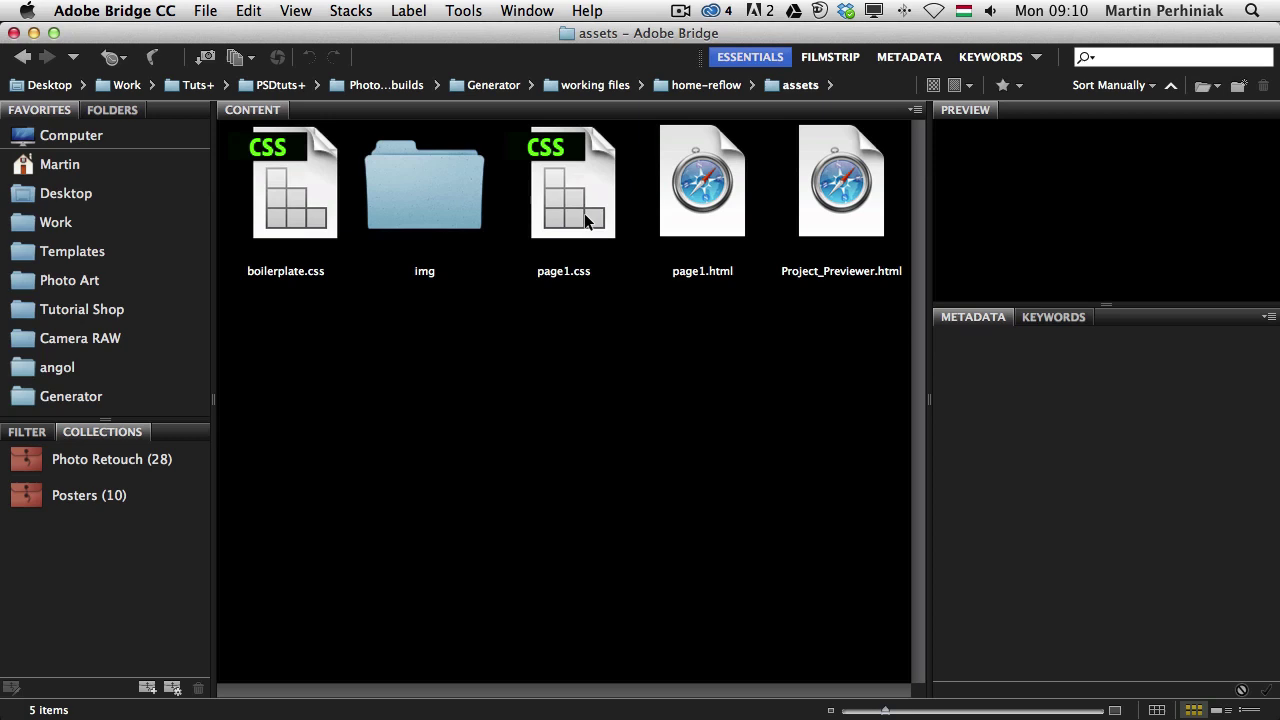
pyautogui.doubleClick(416, 190)
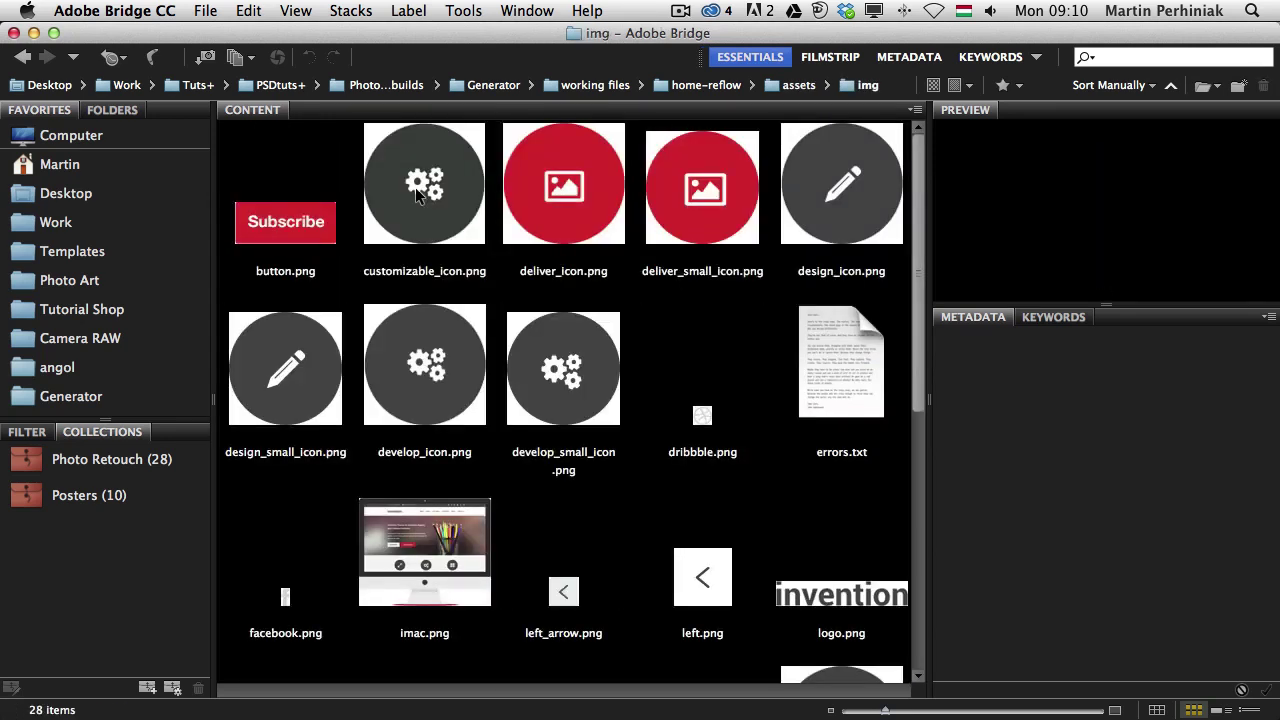
pyautogui.click(388, 568)
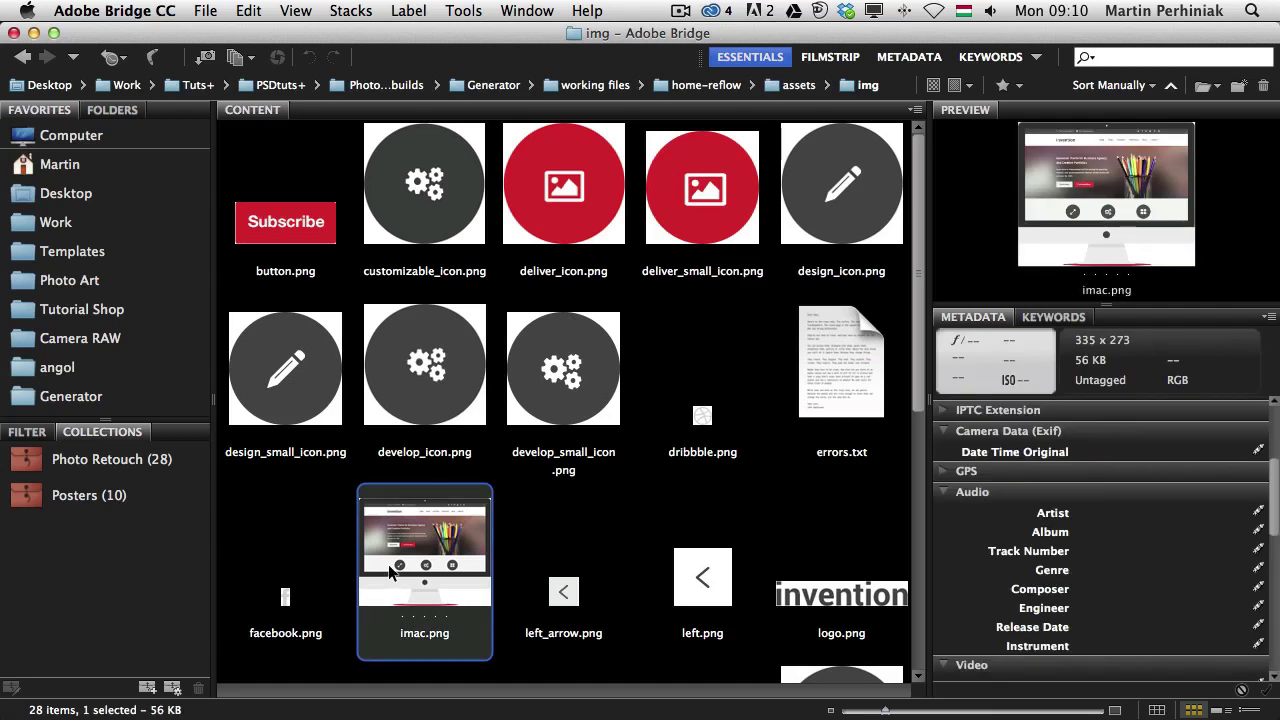
# - Return to home-reflow, select home.rflw and bring up its home page in Edge Reflow
pyautogui.press('super+Up')
pyautogui.press('super+Up')
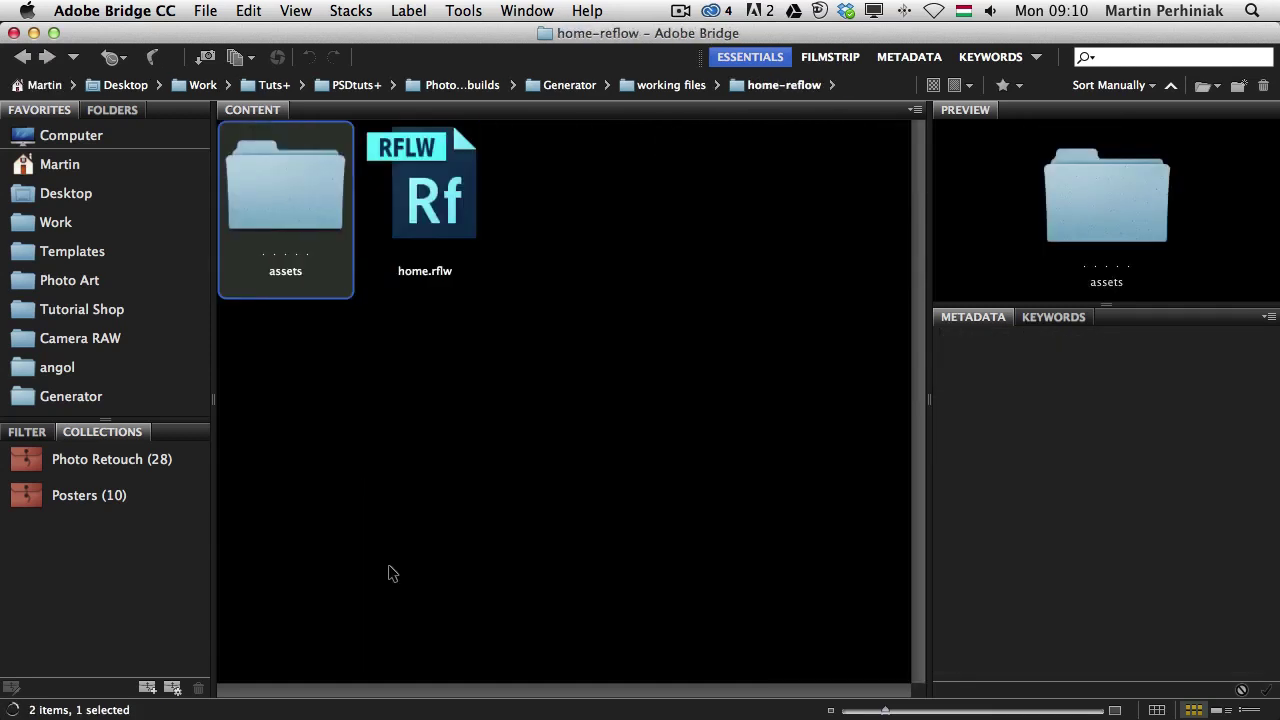
pyautogui.click(448, 188)
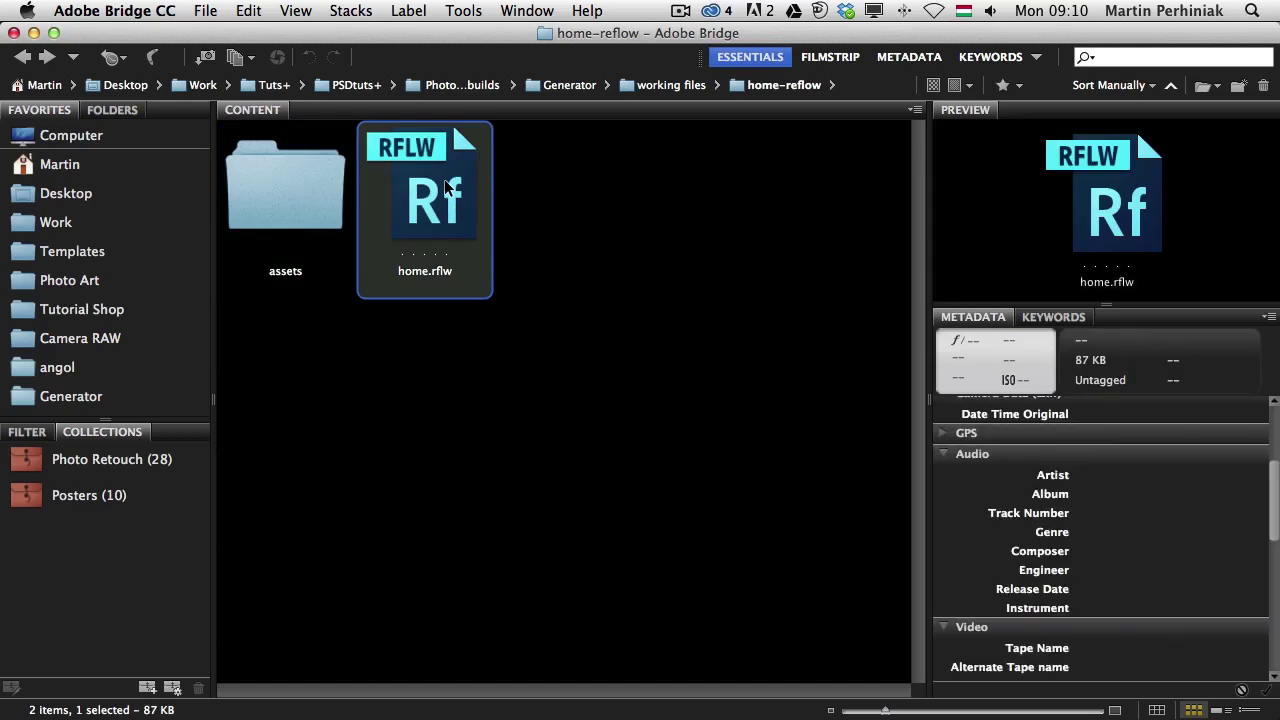
pyautogui.press('super+Tab')
pyautogui.press('super+Tab')
pyautogui.press('super+Tab')
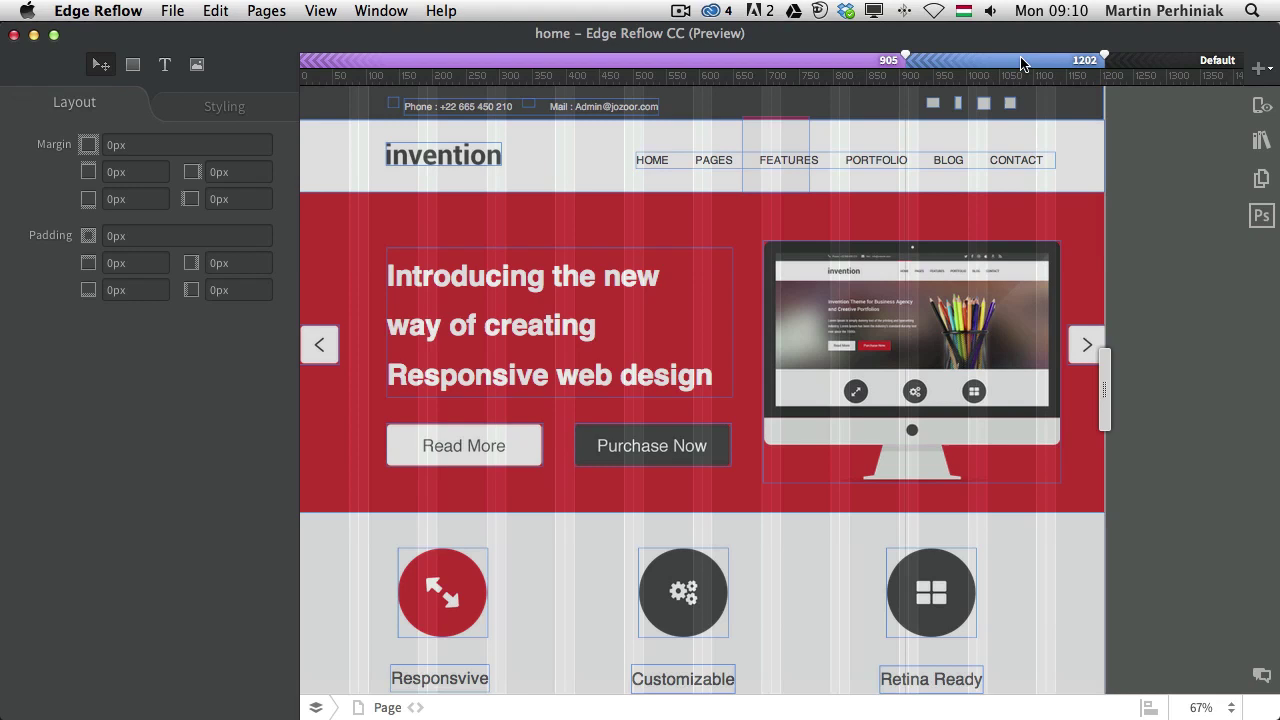
# - Toggle the page preview between the 905 px breakpoint and full width, ending at 905 px
pyautogui.click(842, 63)
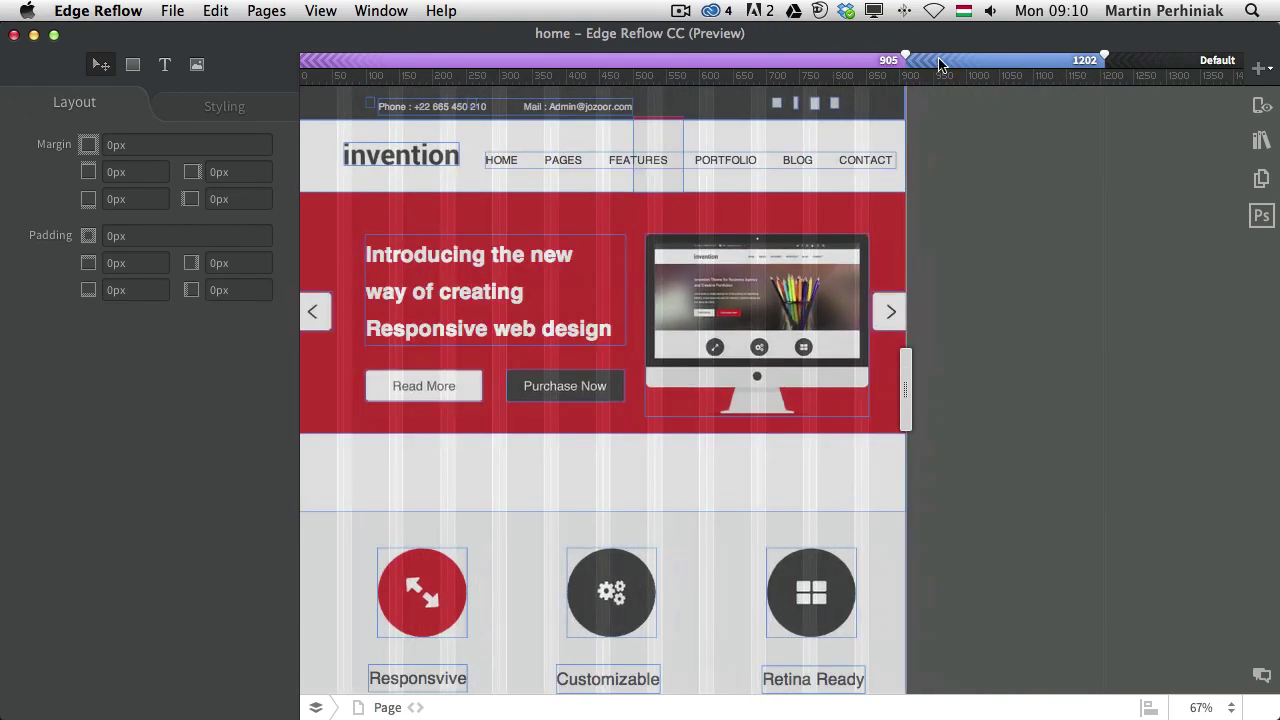
pyautogui.click(966, 64)
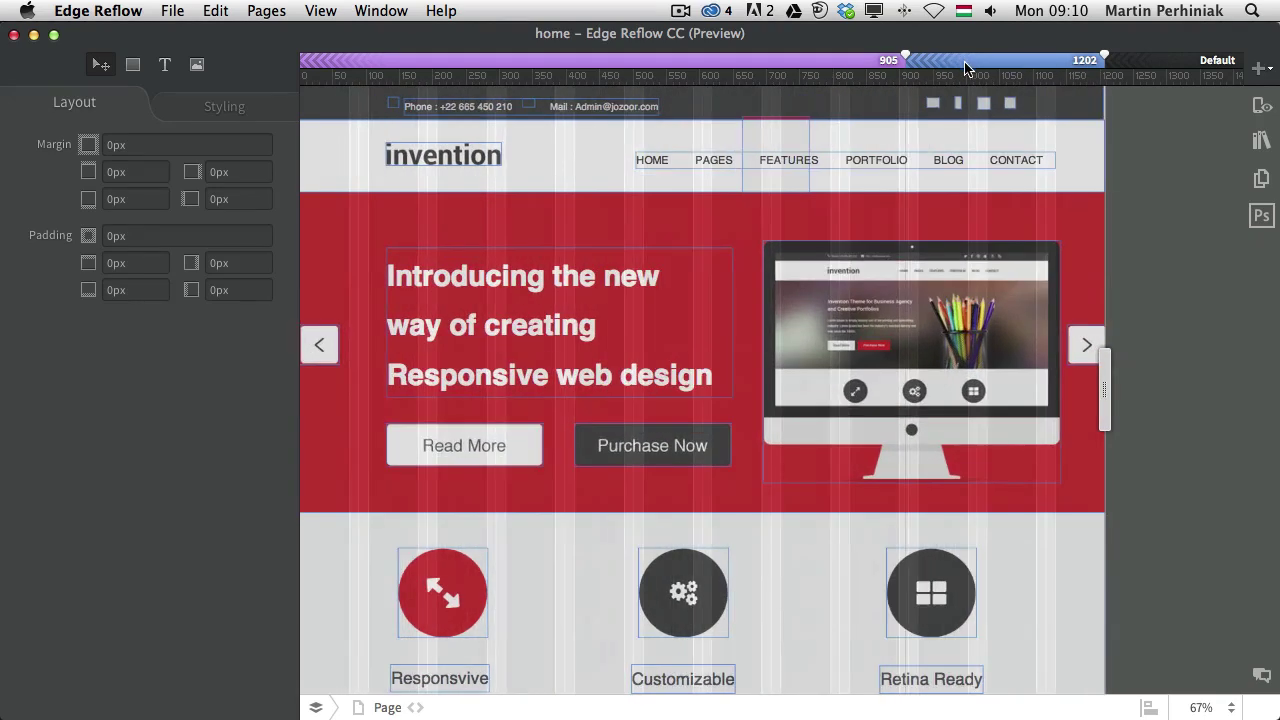
pyautogui.click(753, 60)
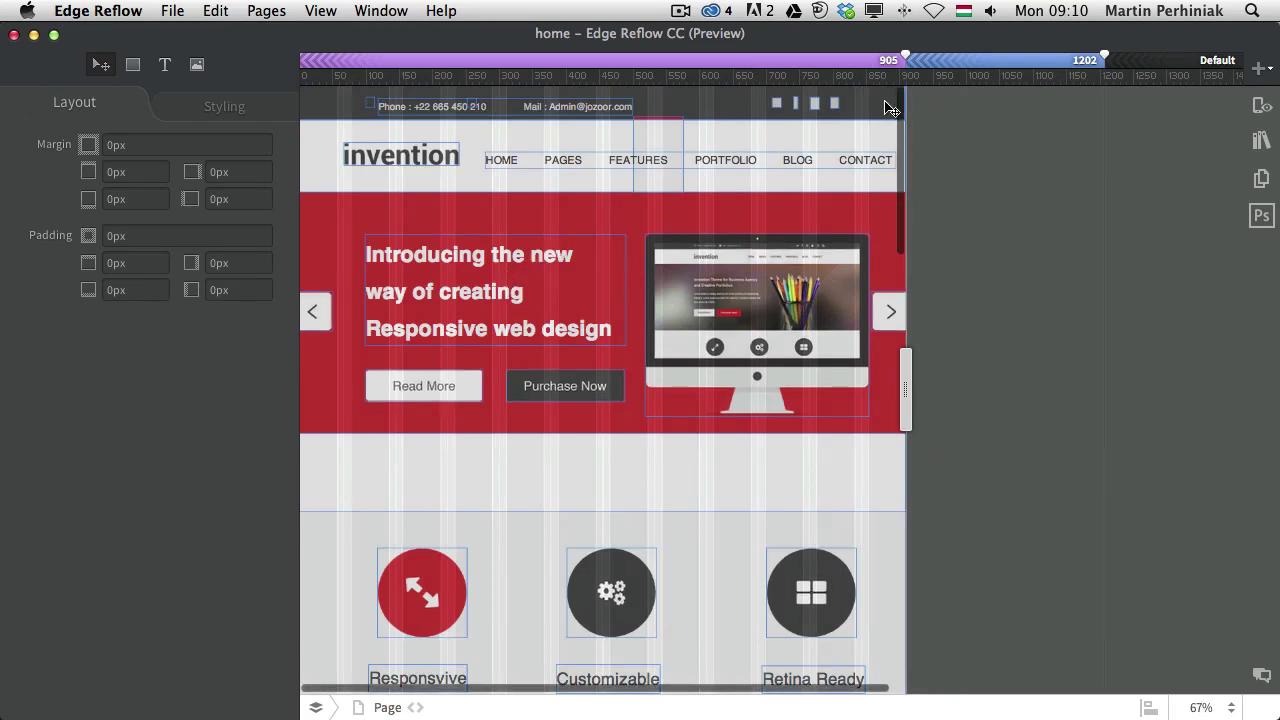
pyautogui.click(948, 64)
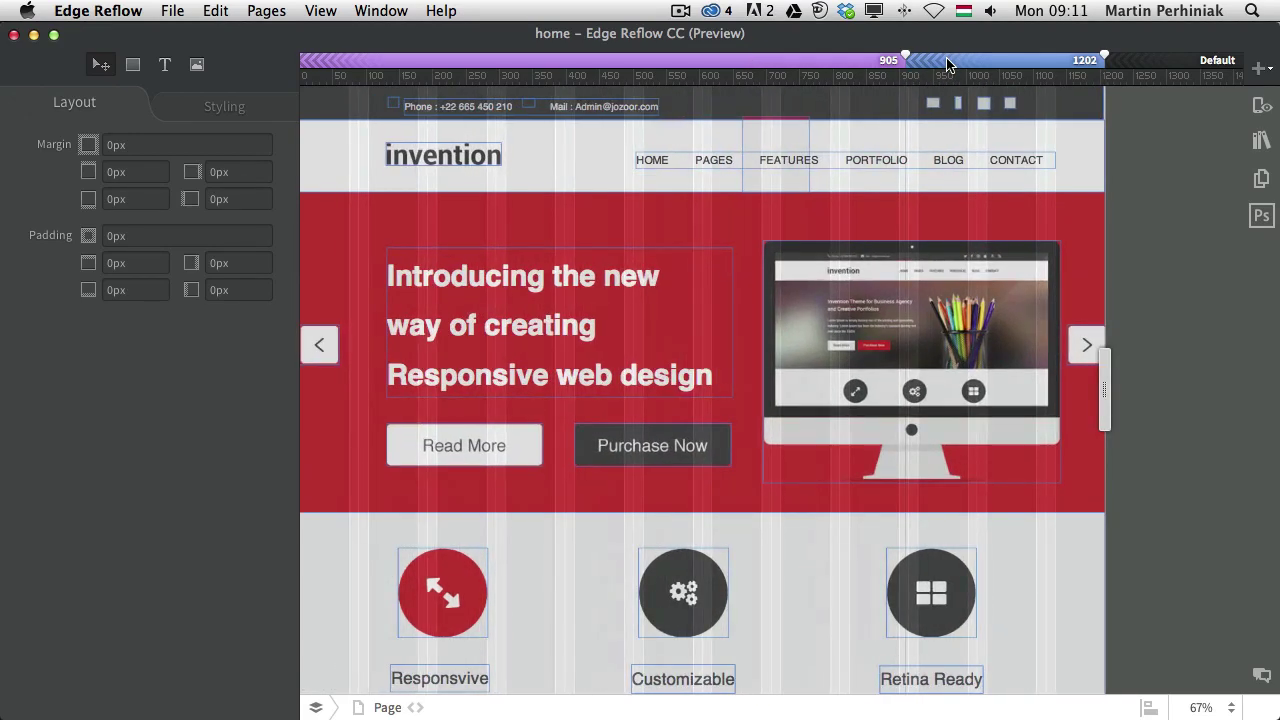
pyautogui.click(776, 63)
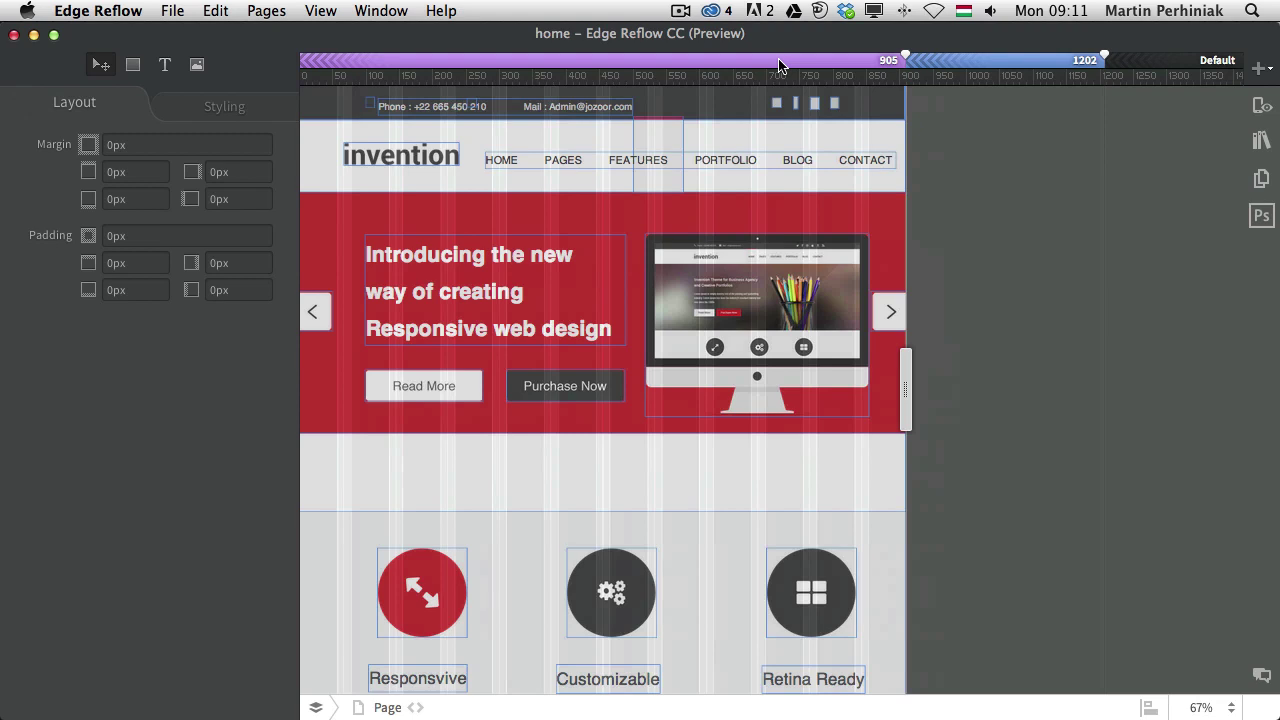
# - Select the word 'Responsive' in the hero heading, place the cursor in the text, then deselect
pyautogui.click(476, 328)
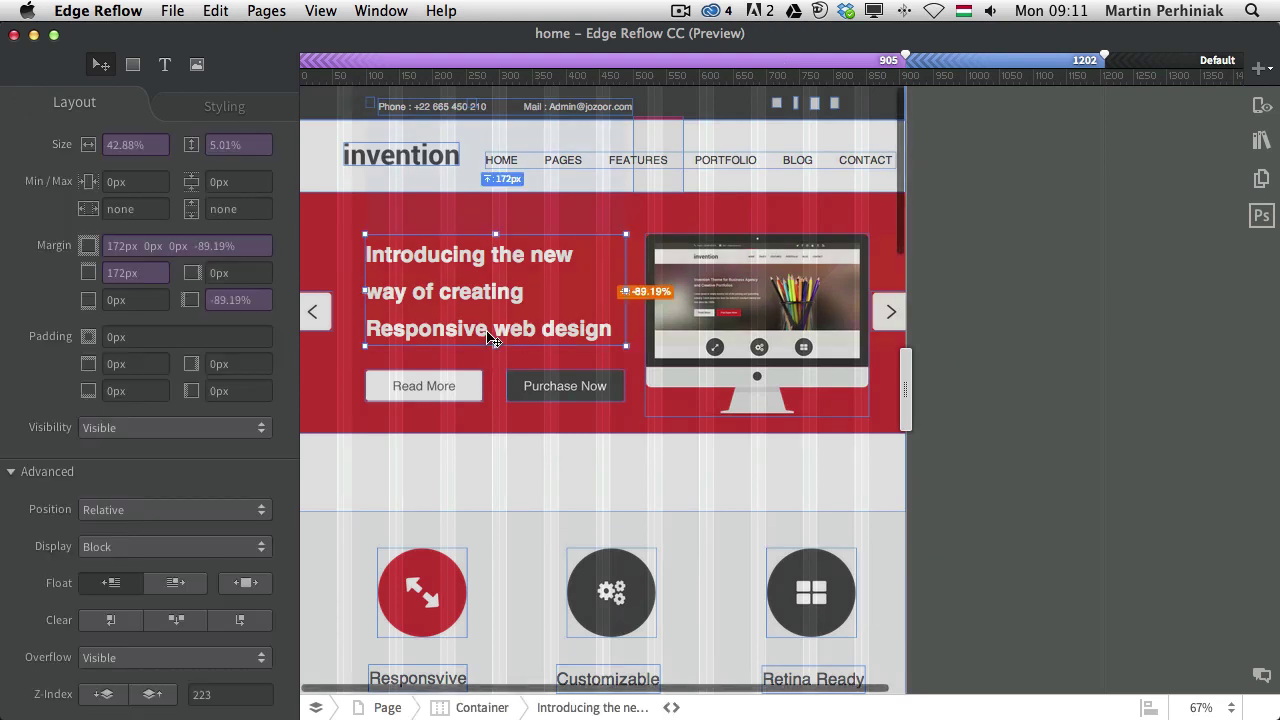
pyautogui.doubleClick(476, 328)
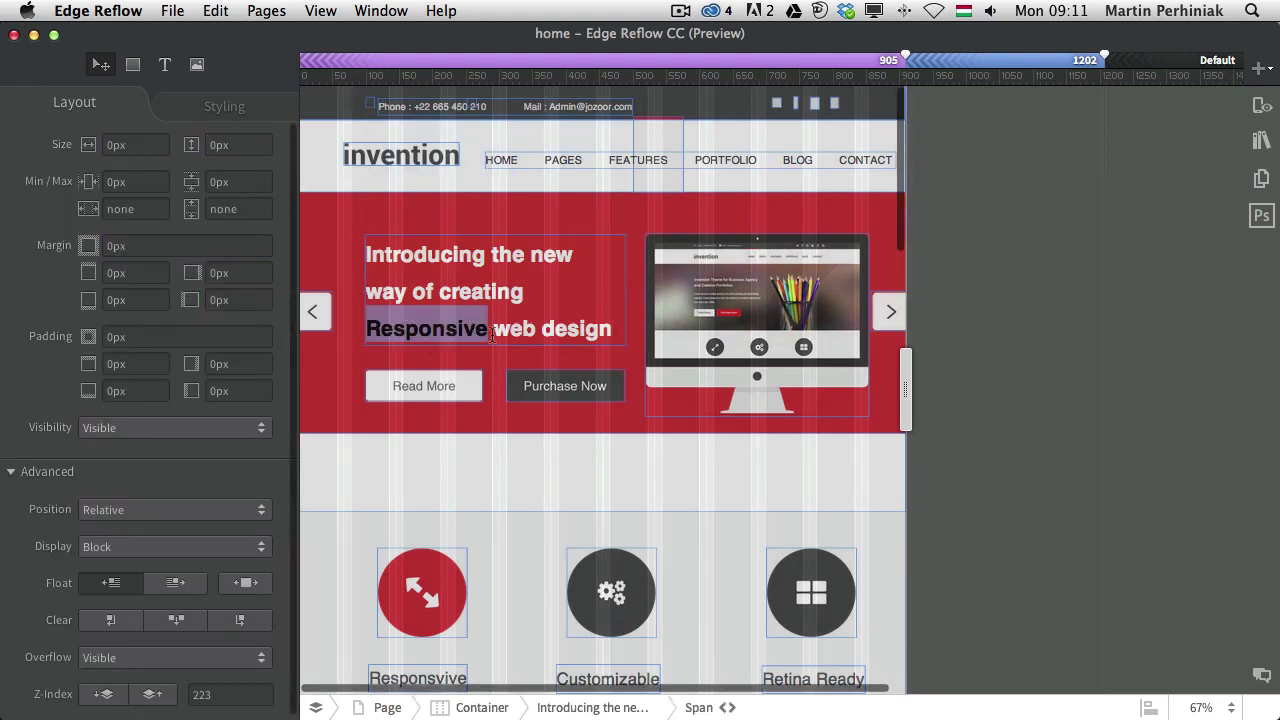
pyautogui.click(408, 294)
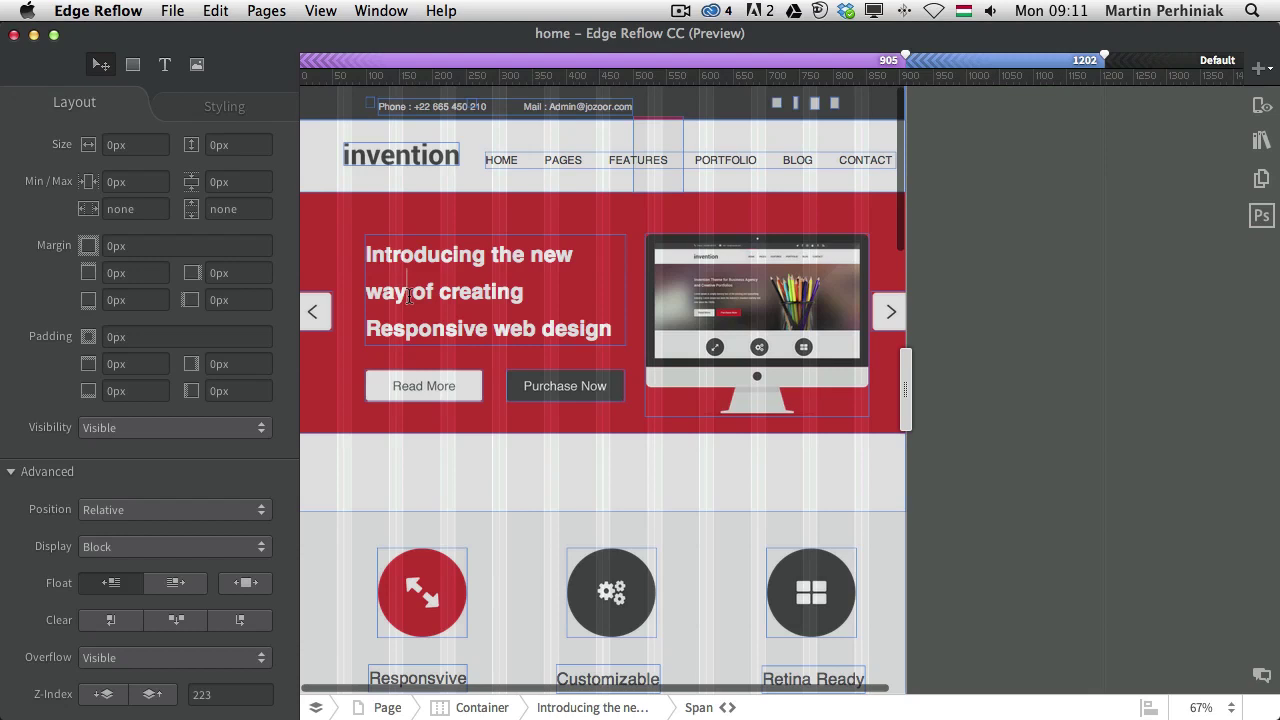
pyautogui.click(1036, 226)
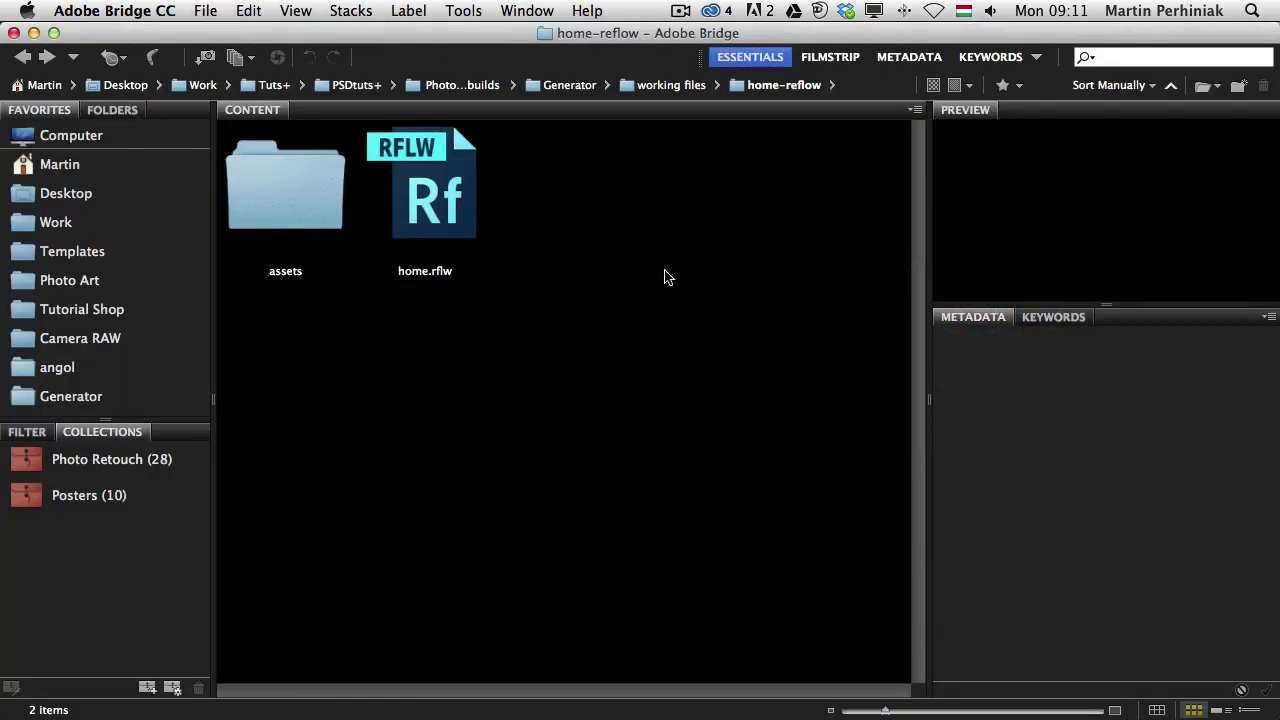
# - Open process.psd from the working files folder in Photoshop, dismissing the missing-fonts warning
pyautogui.press('super+Up')
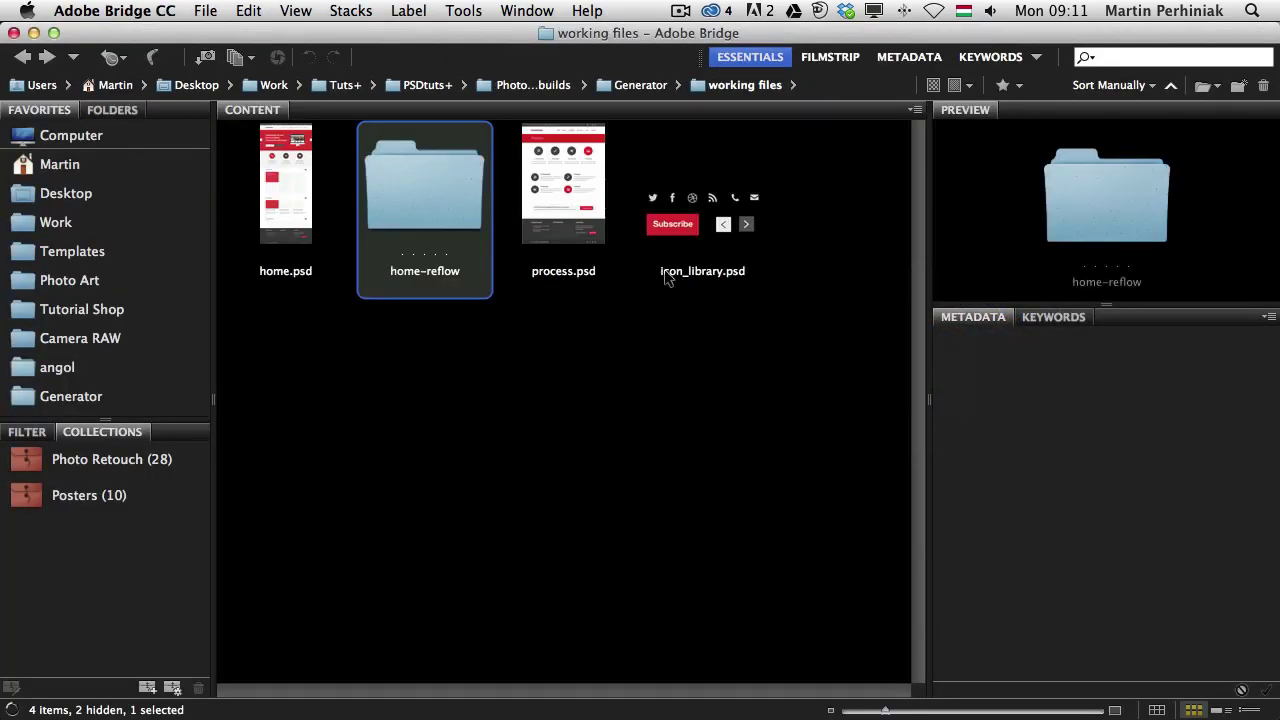
pyautogui.press('Right')
pyautogui.press('super+Tab')
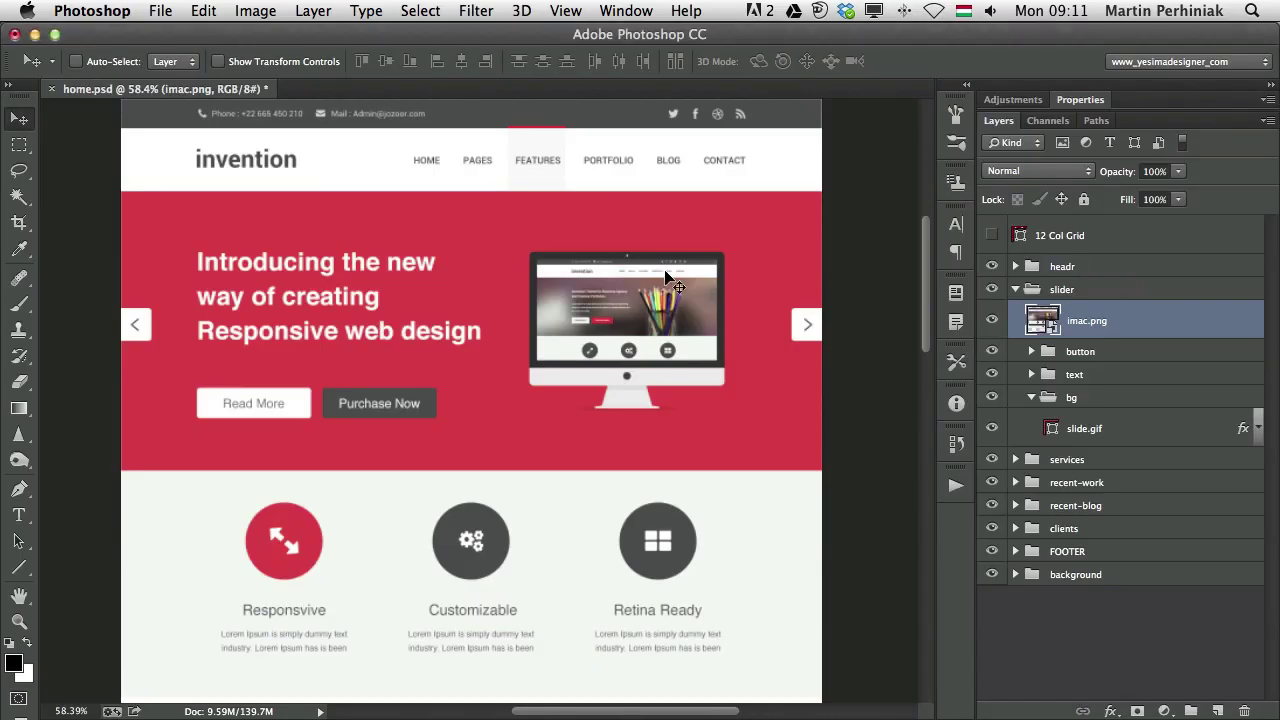
pyautogui.press('Return')
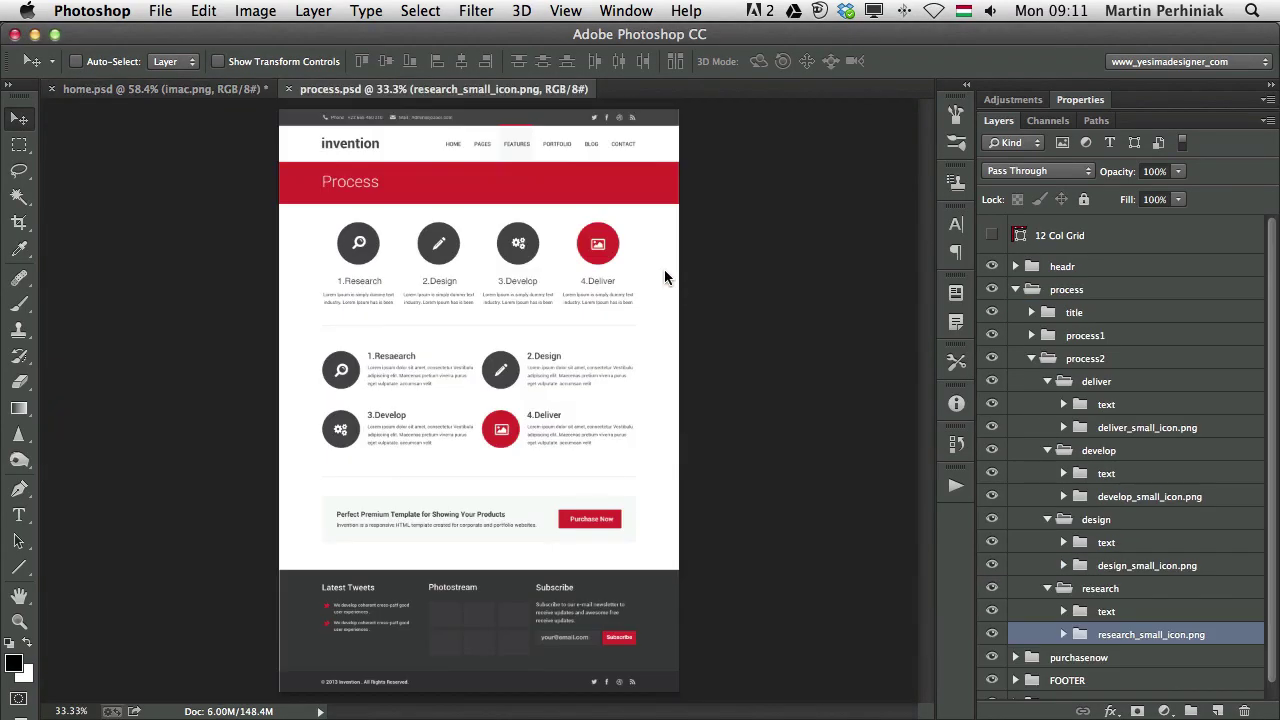
# - Inspect the Process page at 100% by panning around it, then return to Edge Reflow
pyautogui.press('super+1')
pyautogui.moveTo(671, 277); pyautogui.dragTo(580, 428)
pyautogui.scroll(-5, 580, 428)
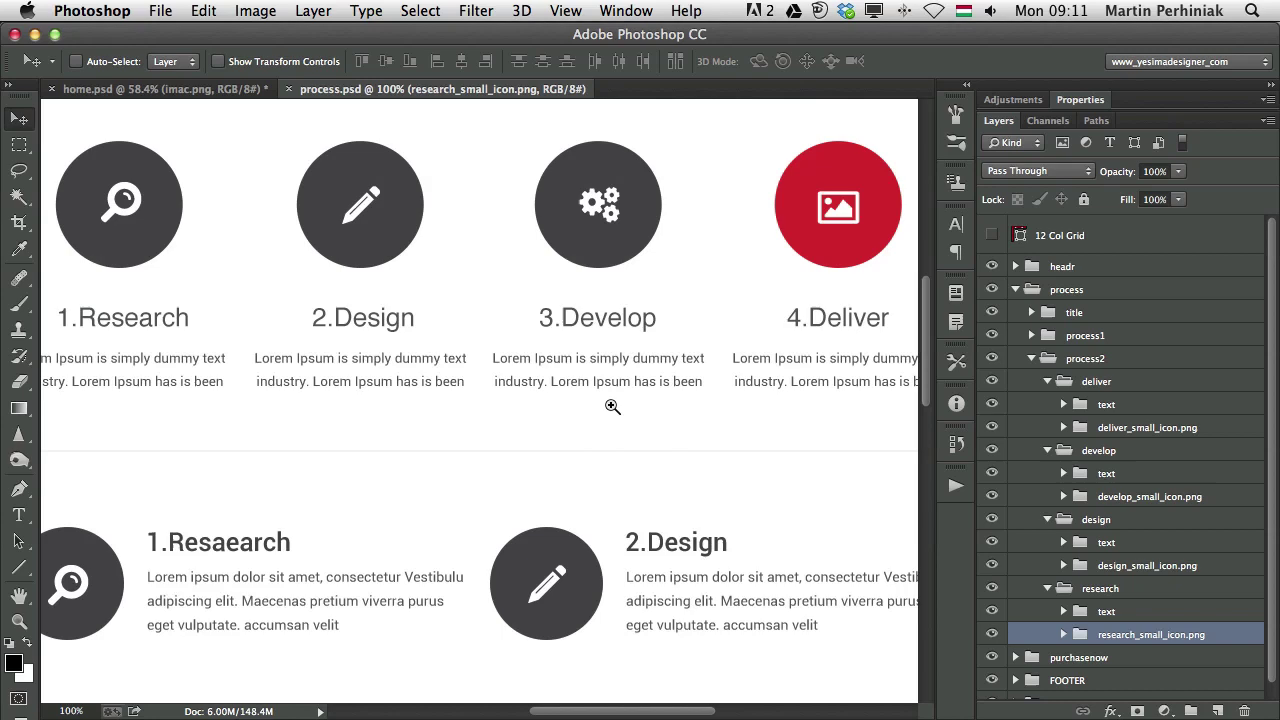
pyautogui.moveTo(551, 376); pyautogui.dragTo(477, 379)
pyautogui.press('super+Tab')
pyautogui.press('super+Tab')
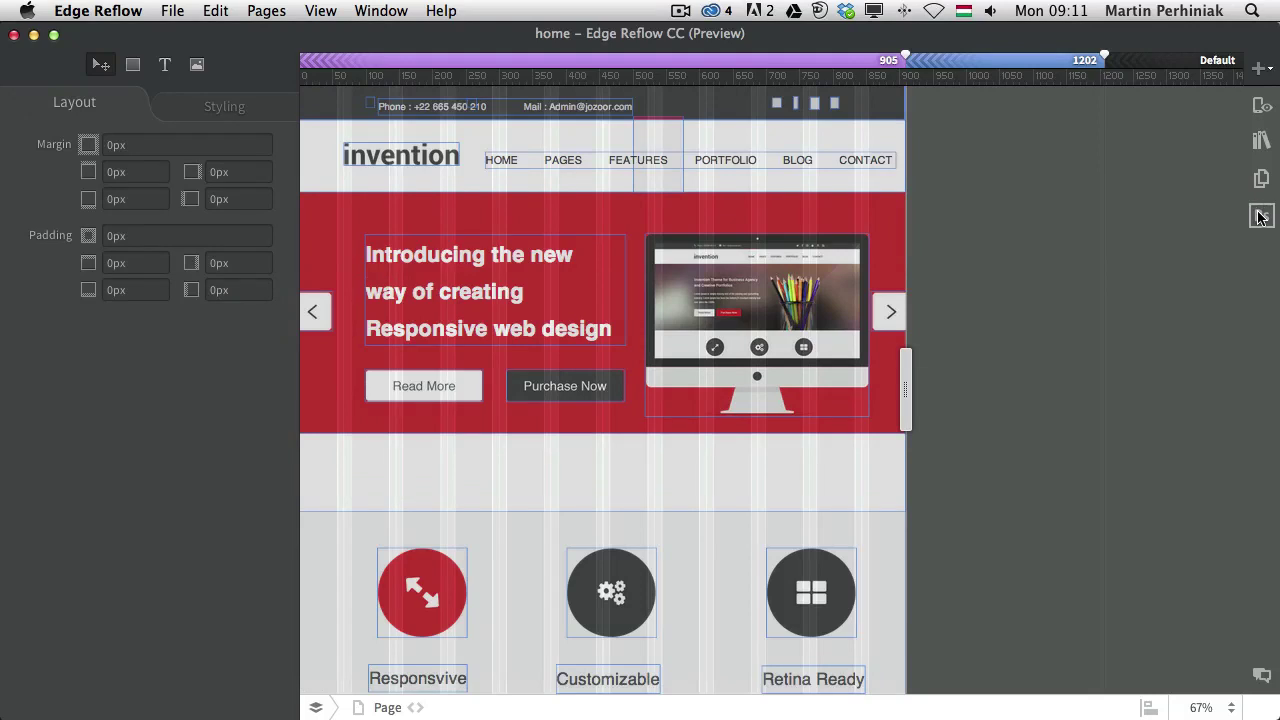
# - Create a new 'process' page from process.psd, keeping browser-default fonts for Roboto and Helvetica Neue
pyautogui.click(1260, 215)
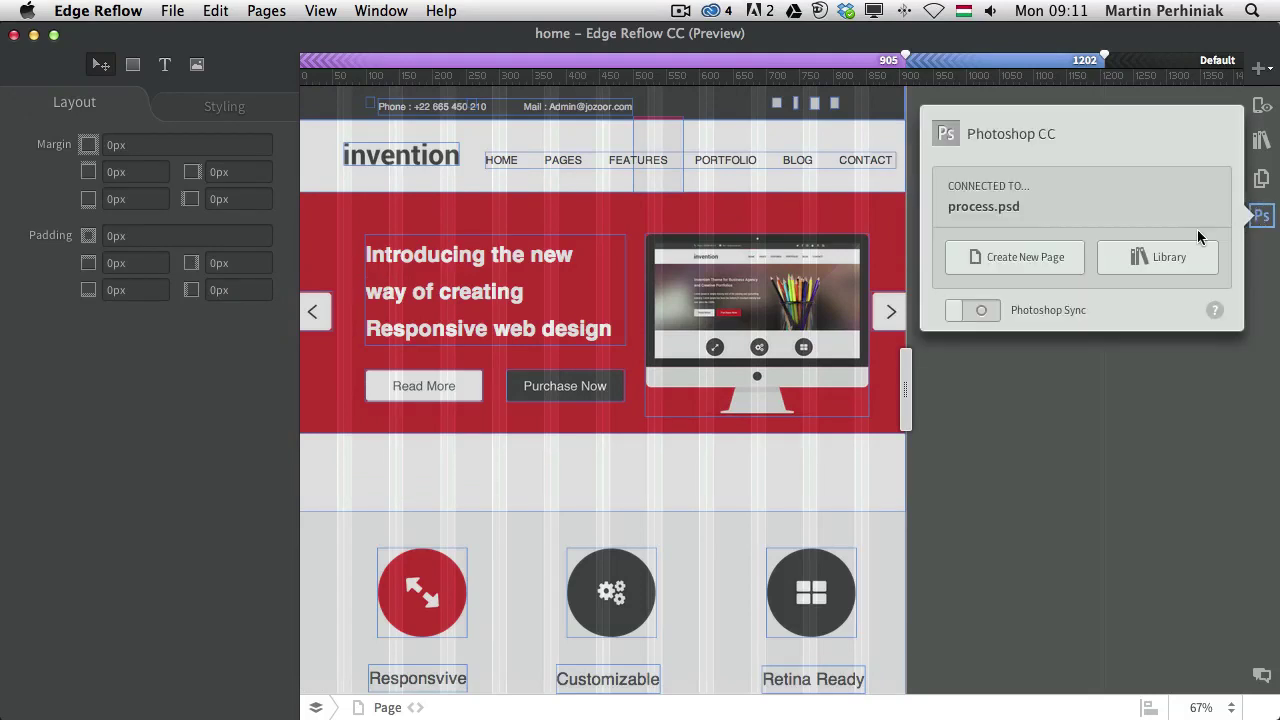
pyautogui.click(1028, 257)
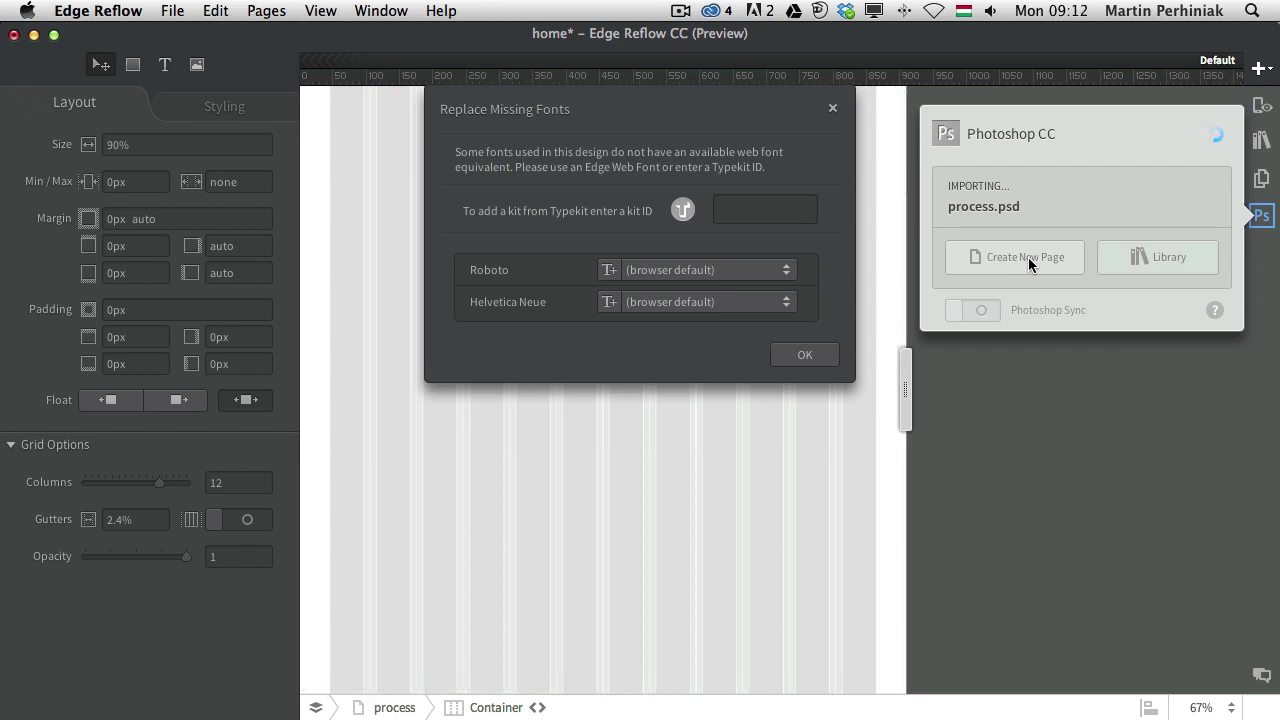
pyautogui.click(806, 353)
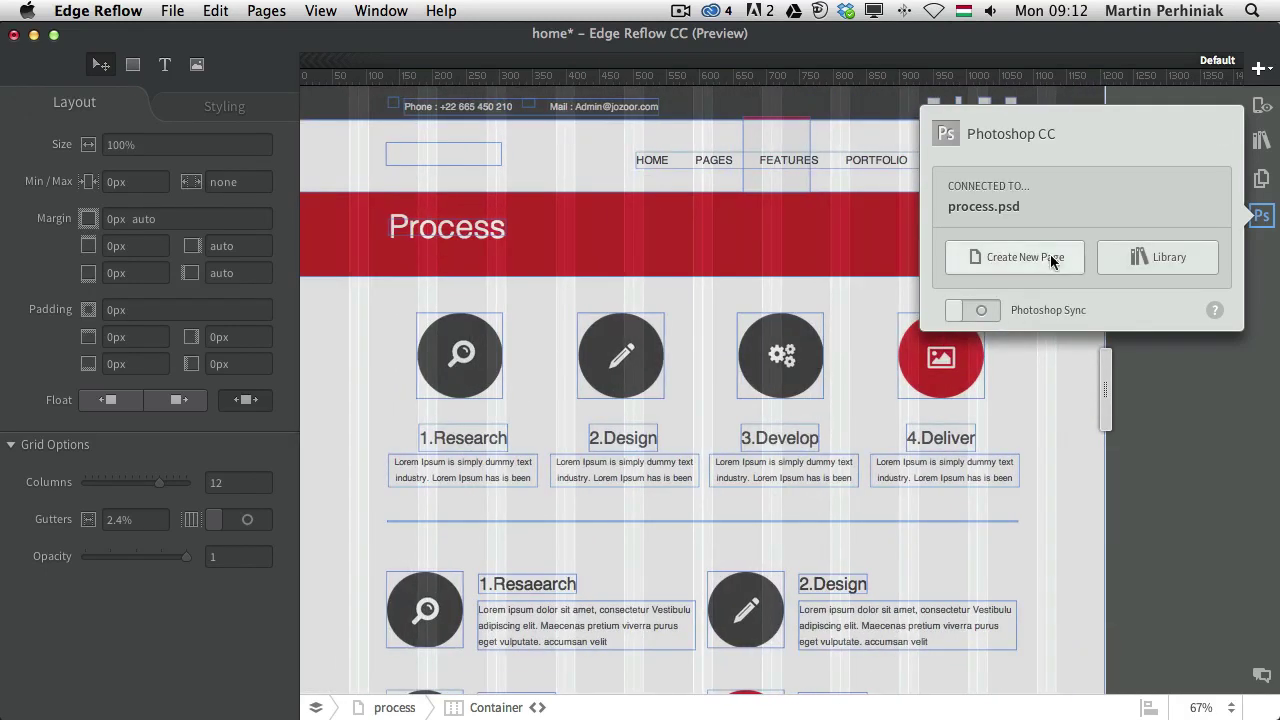
pyautogui.click(1262, 182)
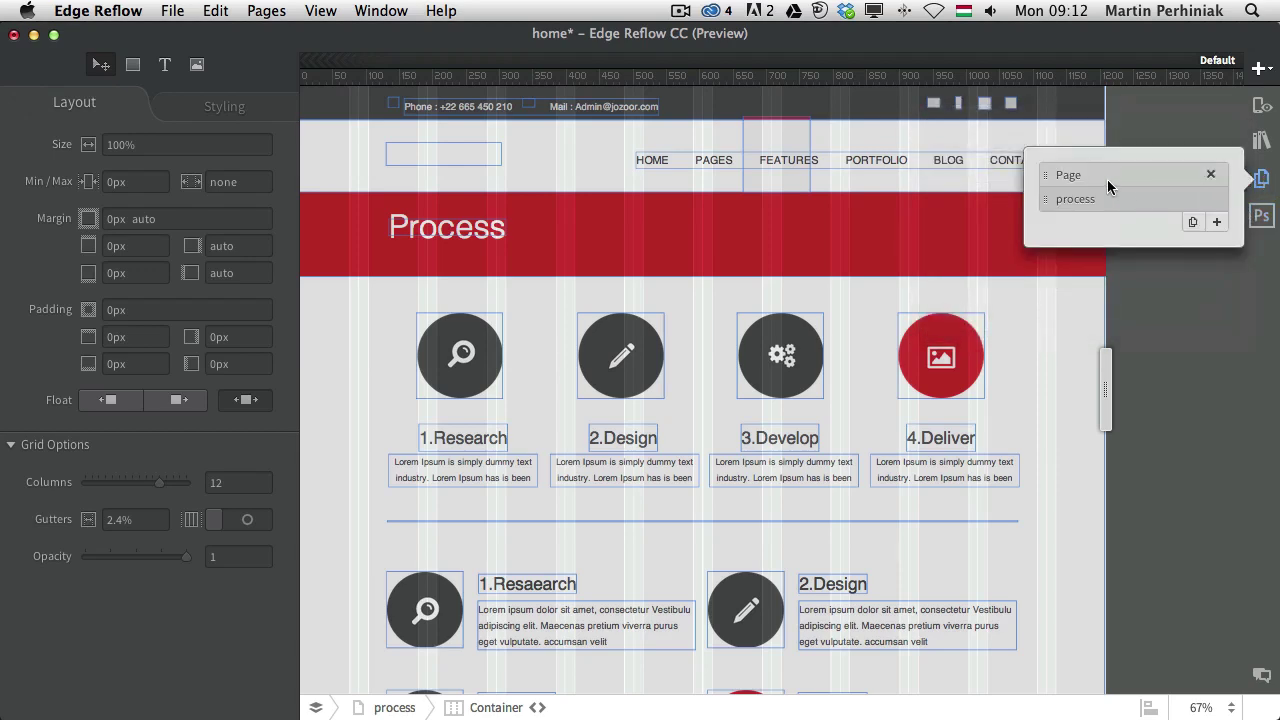
# - Rename the home page from 'Page' to 'Index', preview the process page, then go back to Index
pyautogui.click(1081, 174)
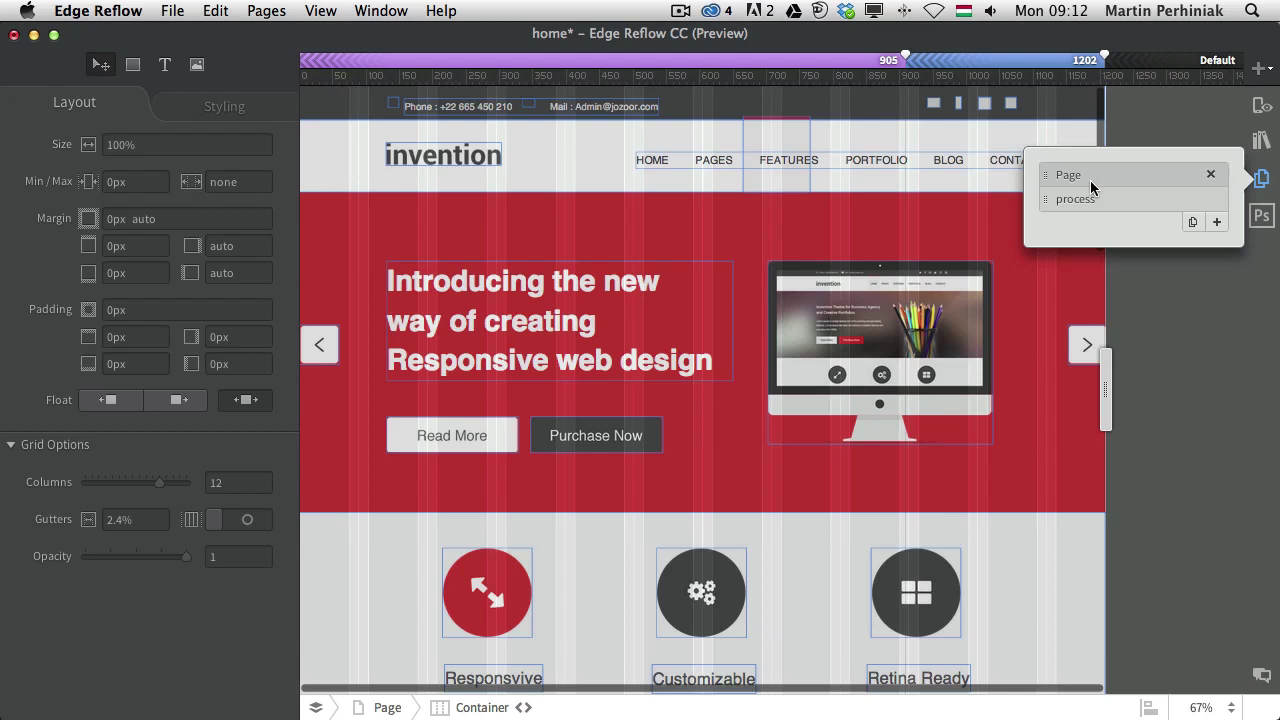
pyautogui.doubleClick(1078, 176)
pyautogui.write('Index')
pyautogui.press('Return')
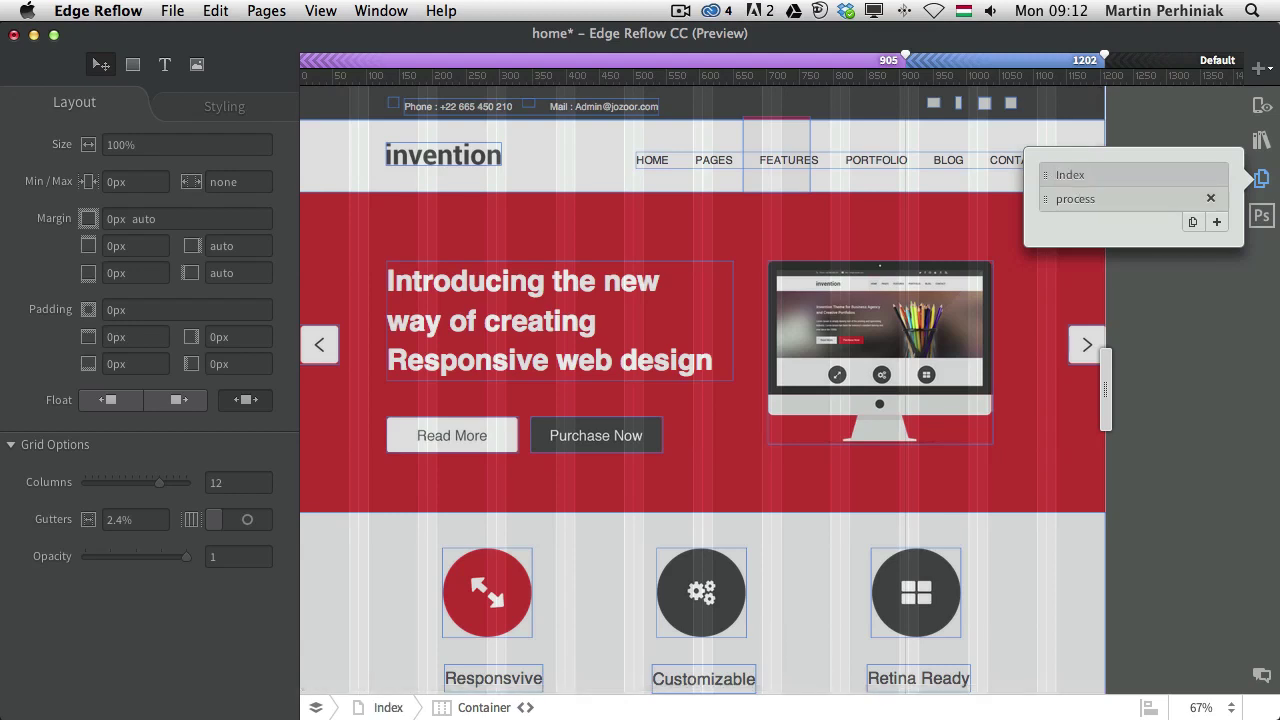
pyautogui.click(1078, 204)
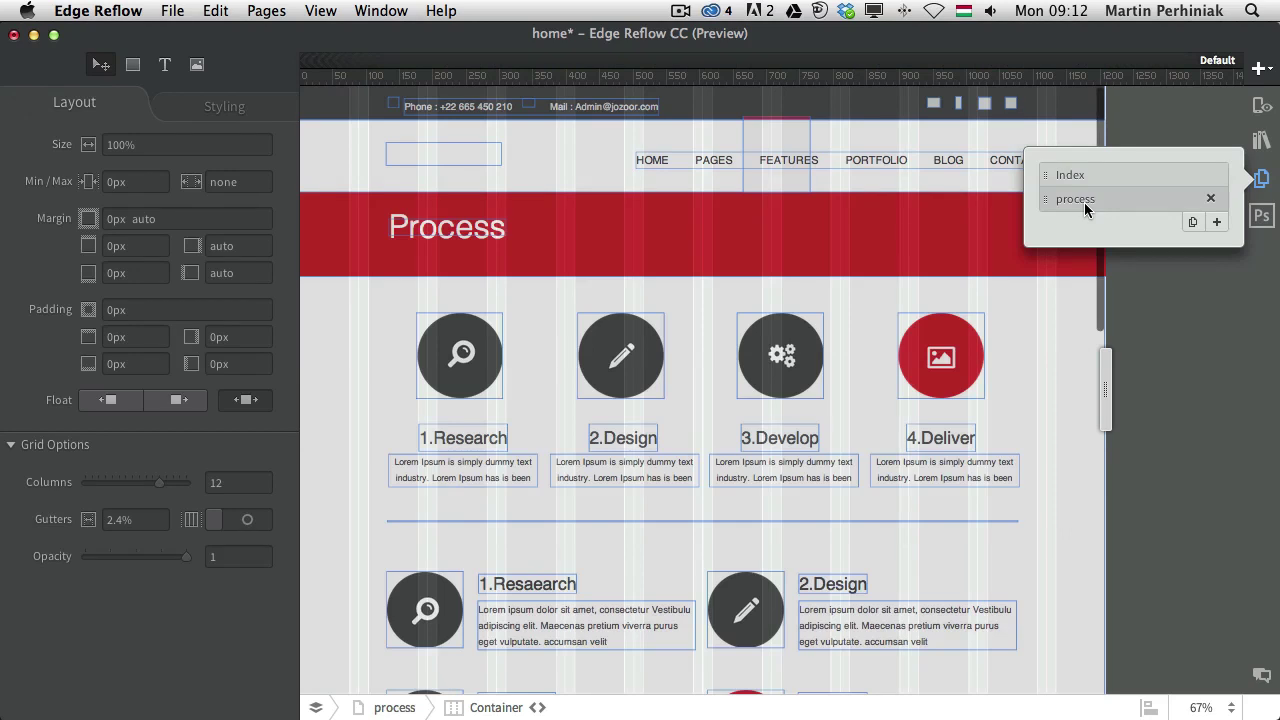
pyautogui.click(1080, 178)
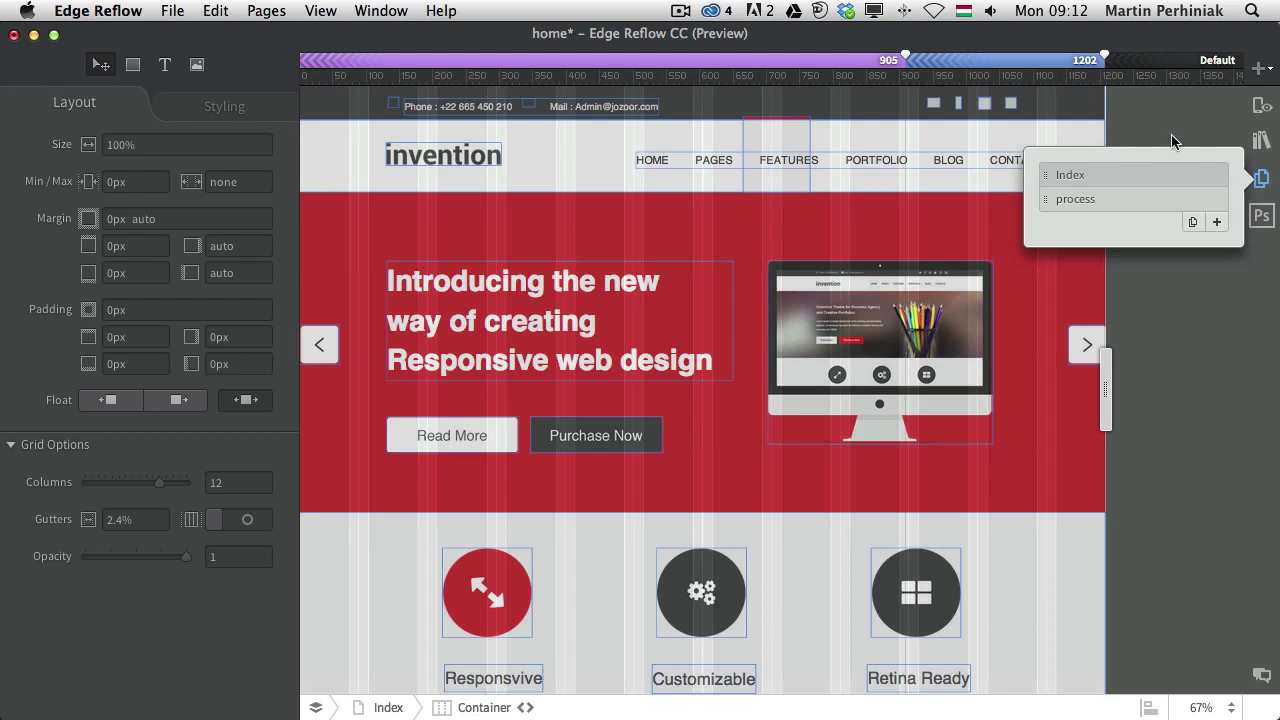
pyautogui.click(1208, 140)
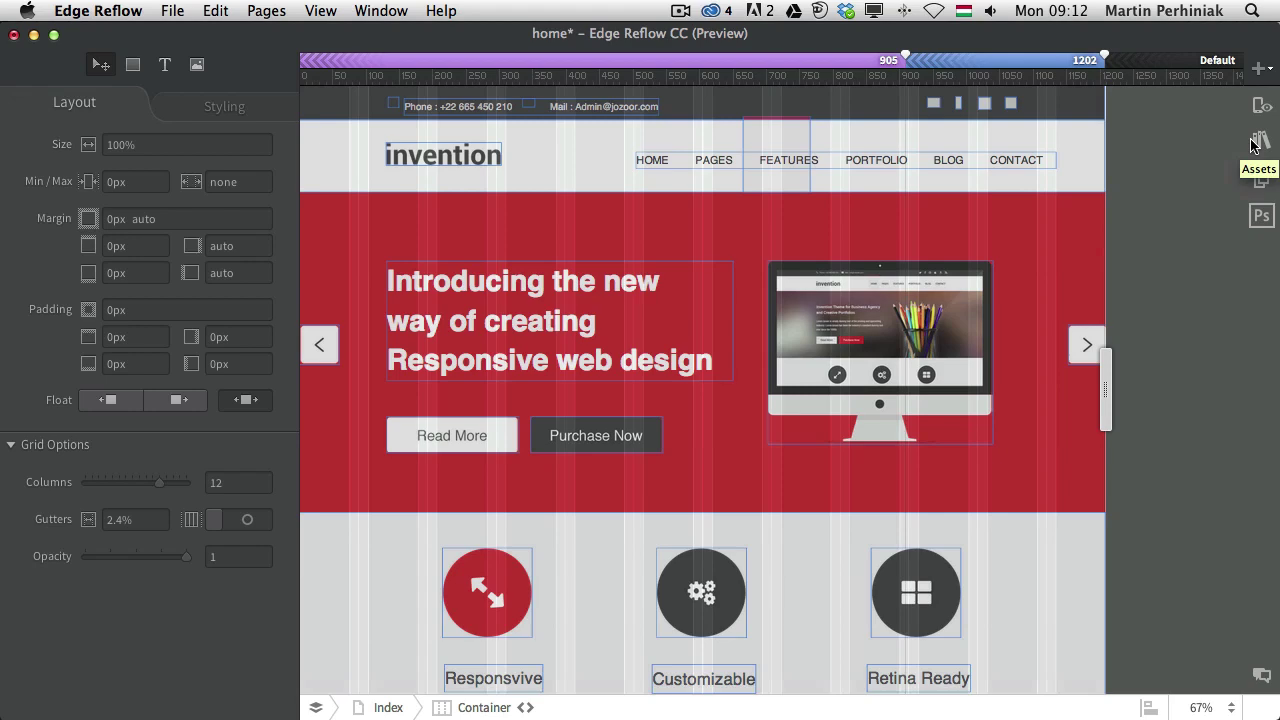
# - Open icon_library.psd from Bridge and expand, then collapse, its right_arrow.png layer group
pyautogui.press('super+Tab')
pyautogui.press('super+Tab')
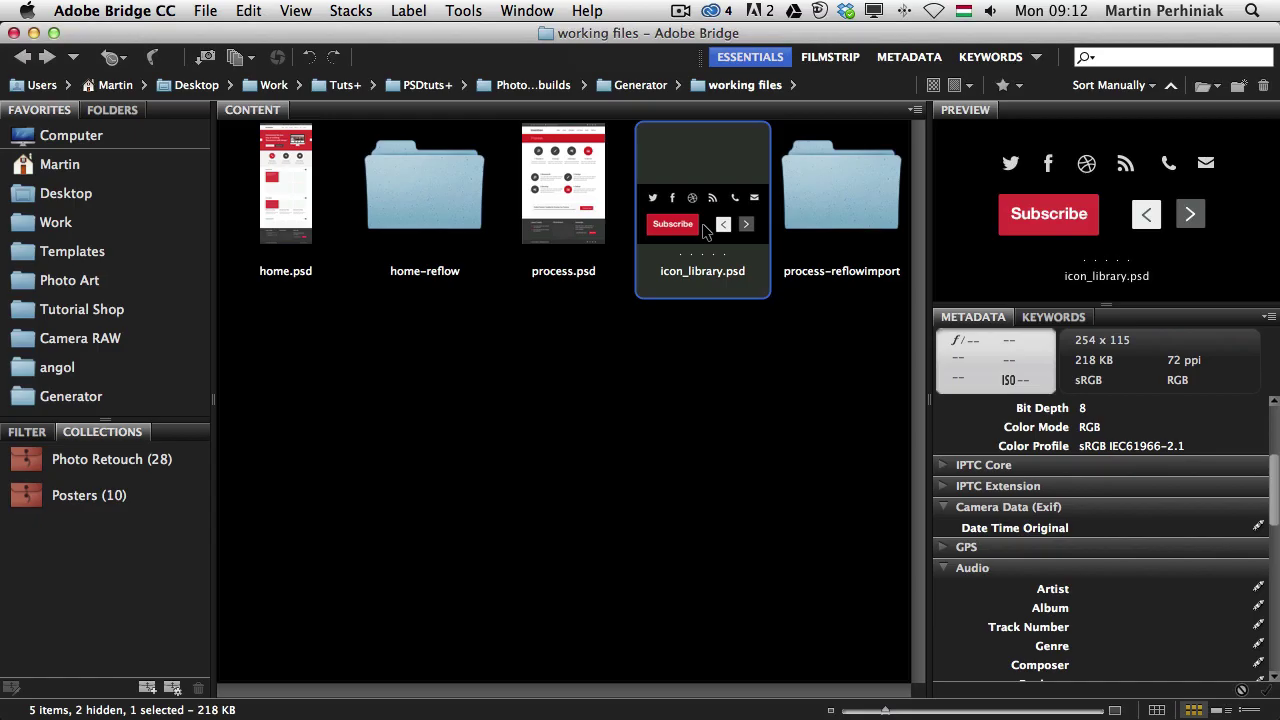
pyautogui.doubleClick(712, 213)
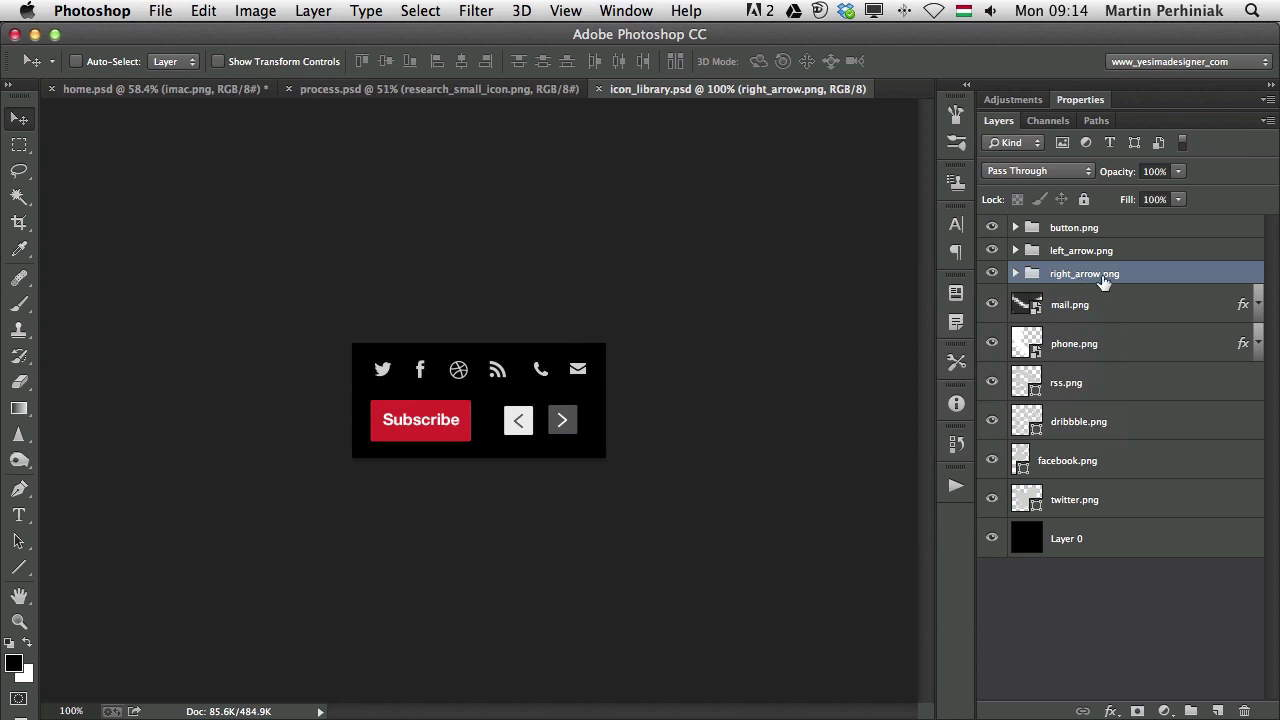
pyautogui.click(1015, 273)
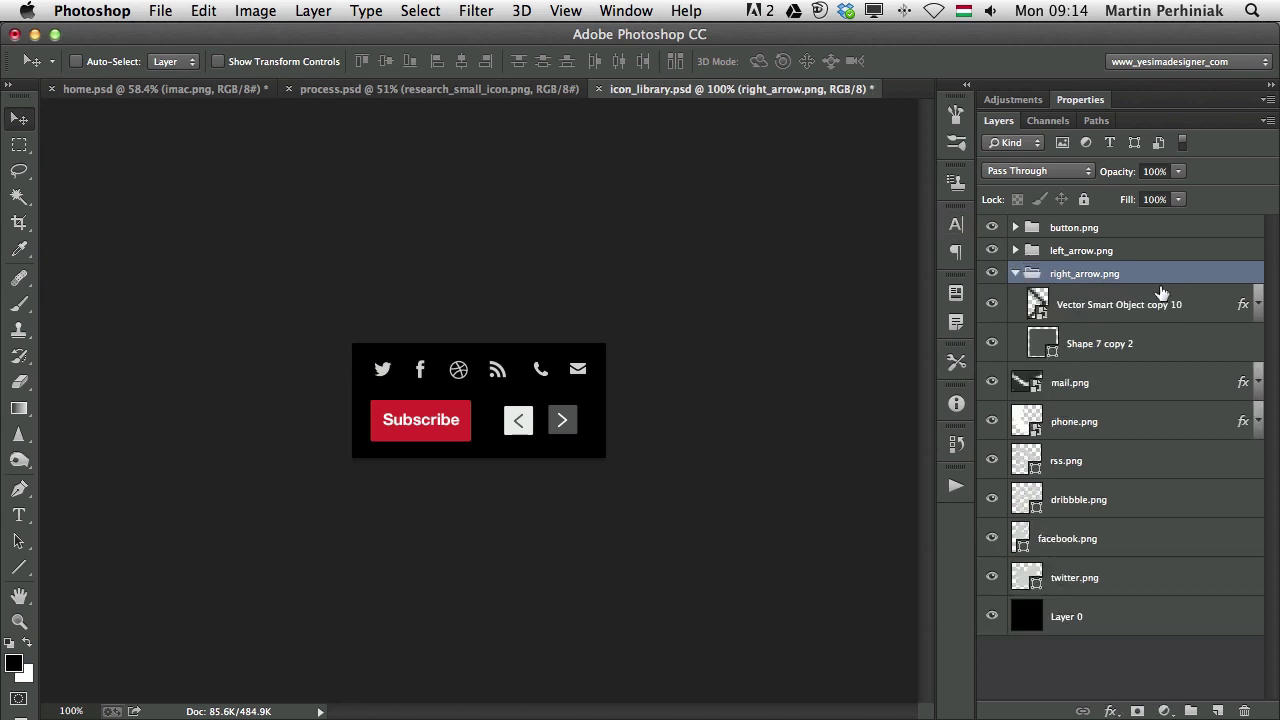
pyautogui.click(1015, 273)
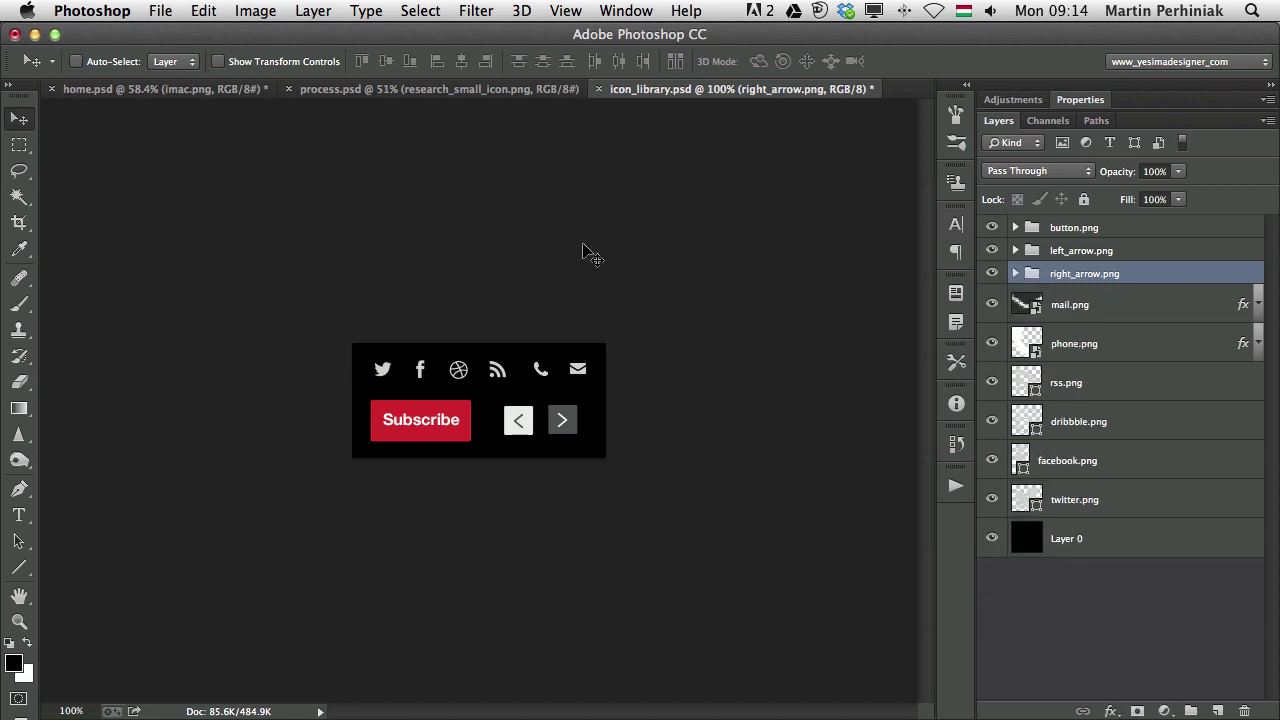
# - Import icon_library.psd into the Edge Reflow project's asset library as a Library
pyautogui.press('super+Tab')
pyautogui.press('super+Tab')
pyautogui.press('super+Tab')
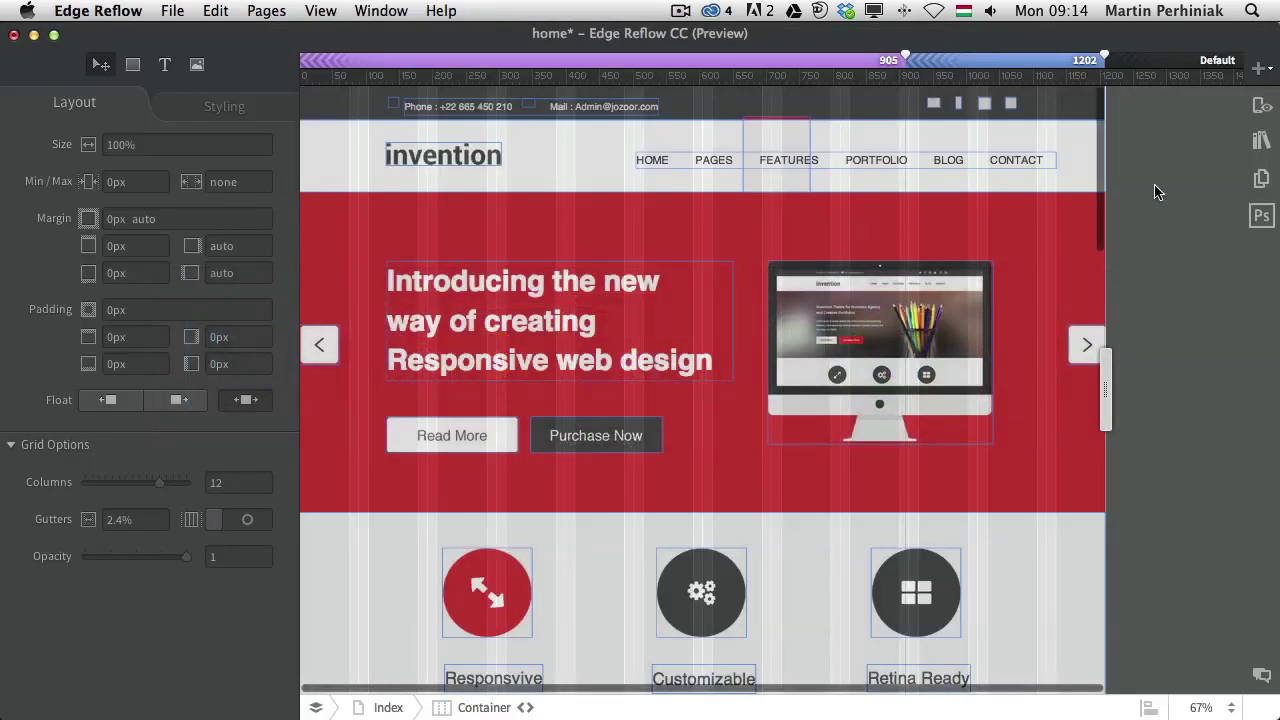
pyautogui.click(1257, 150)
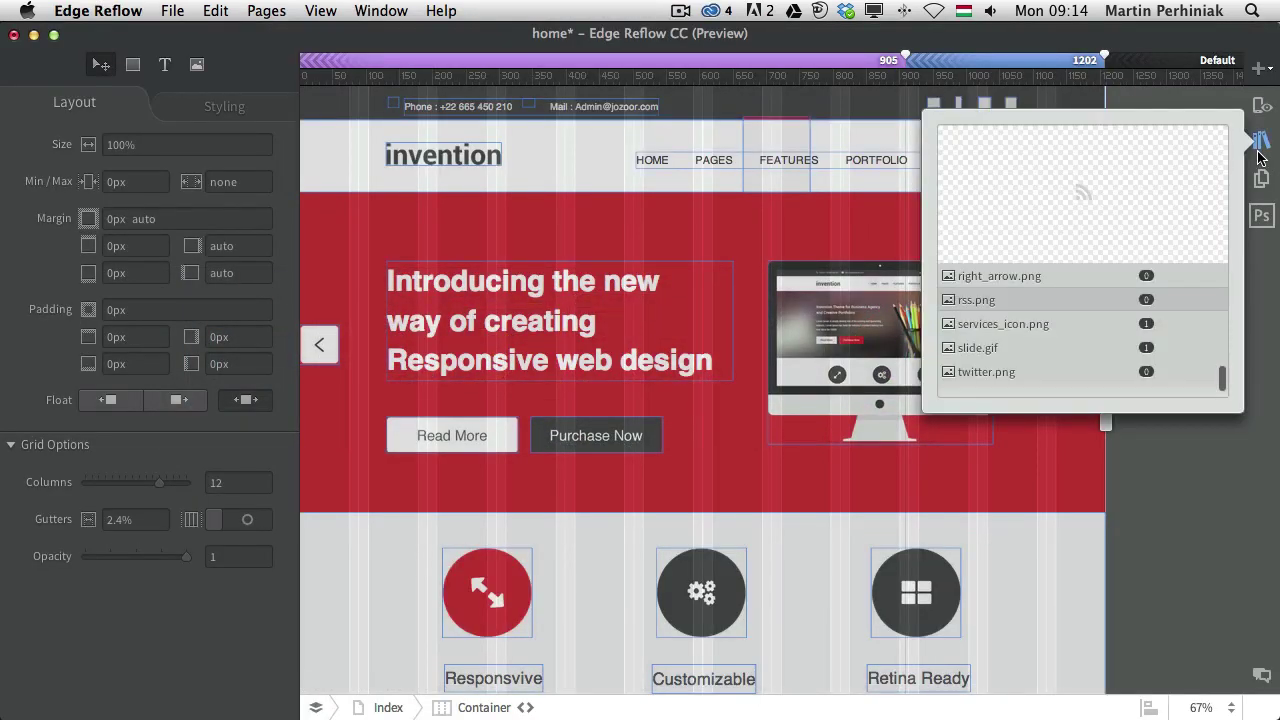
pyautogui.click(1261, 218)
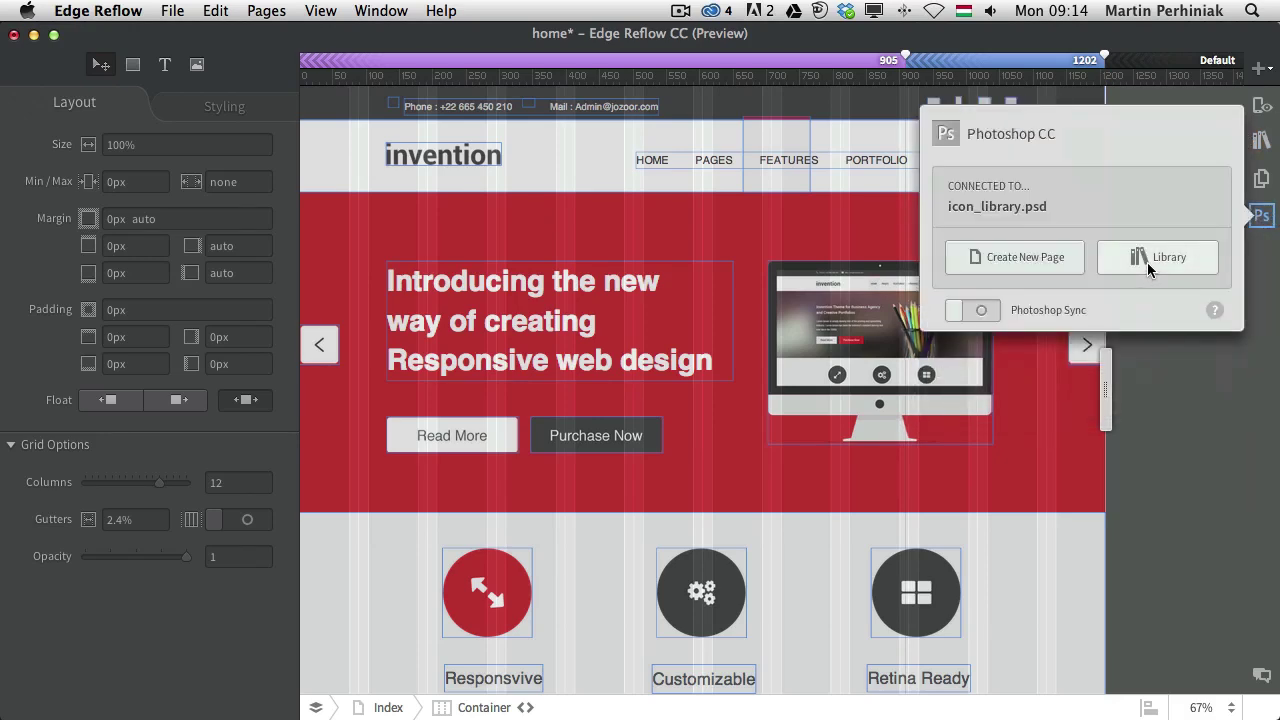
pyautogui.click(1166, 262)
# - Open the asset library, preview the twitter.png icon, and close the list
pyautogui.click(1259, 141)
pyautogui.click(1259, 141)
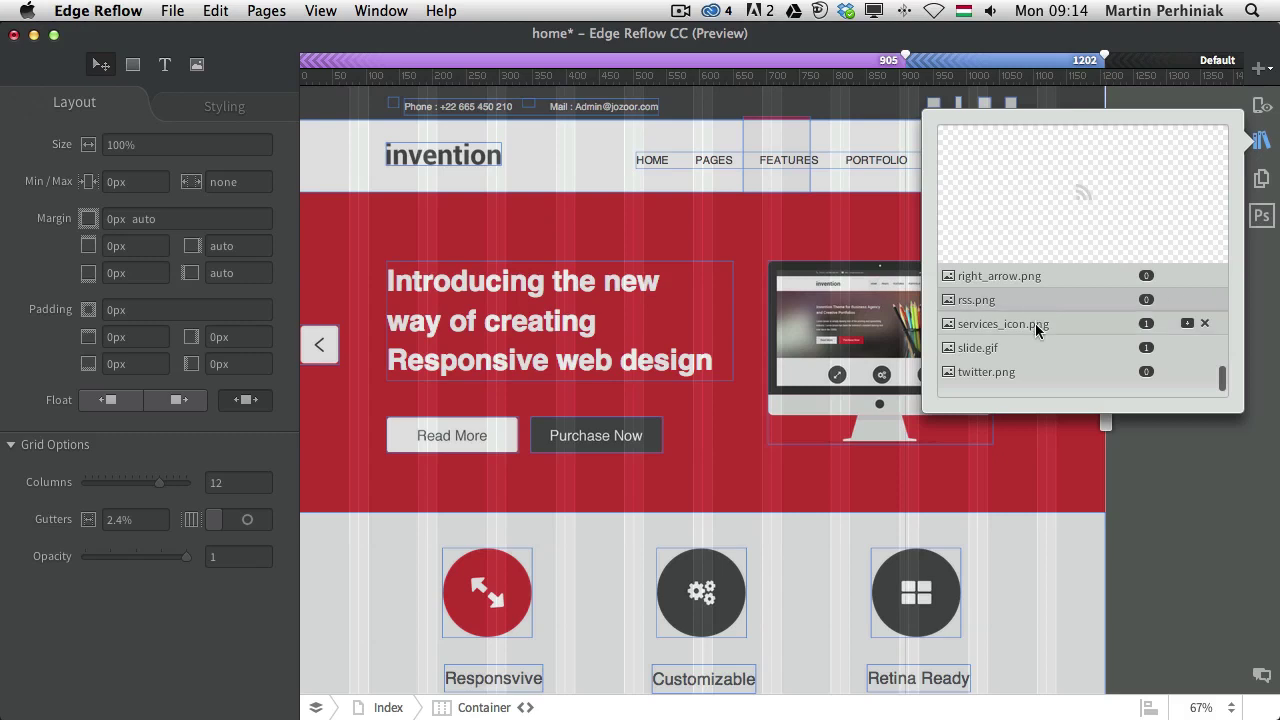
pyautogui.click(1044, 372)
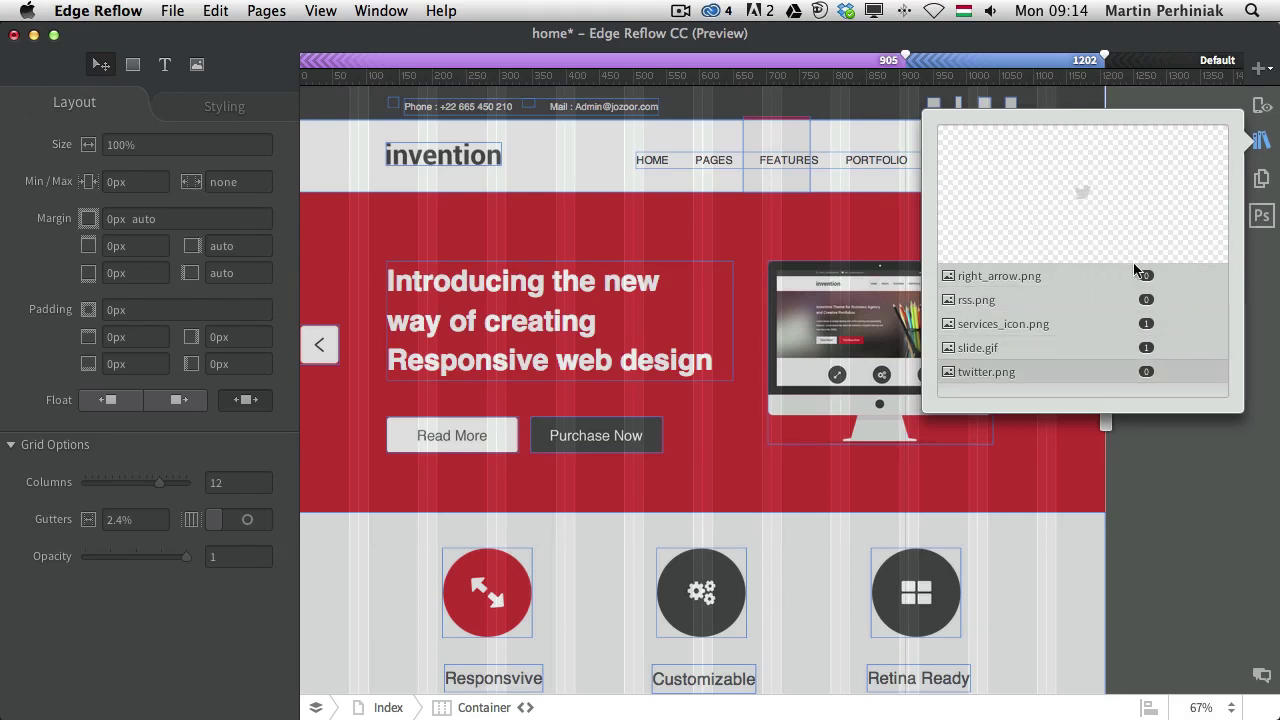
pyautogui.click(1264, 146)
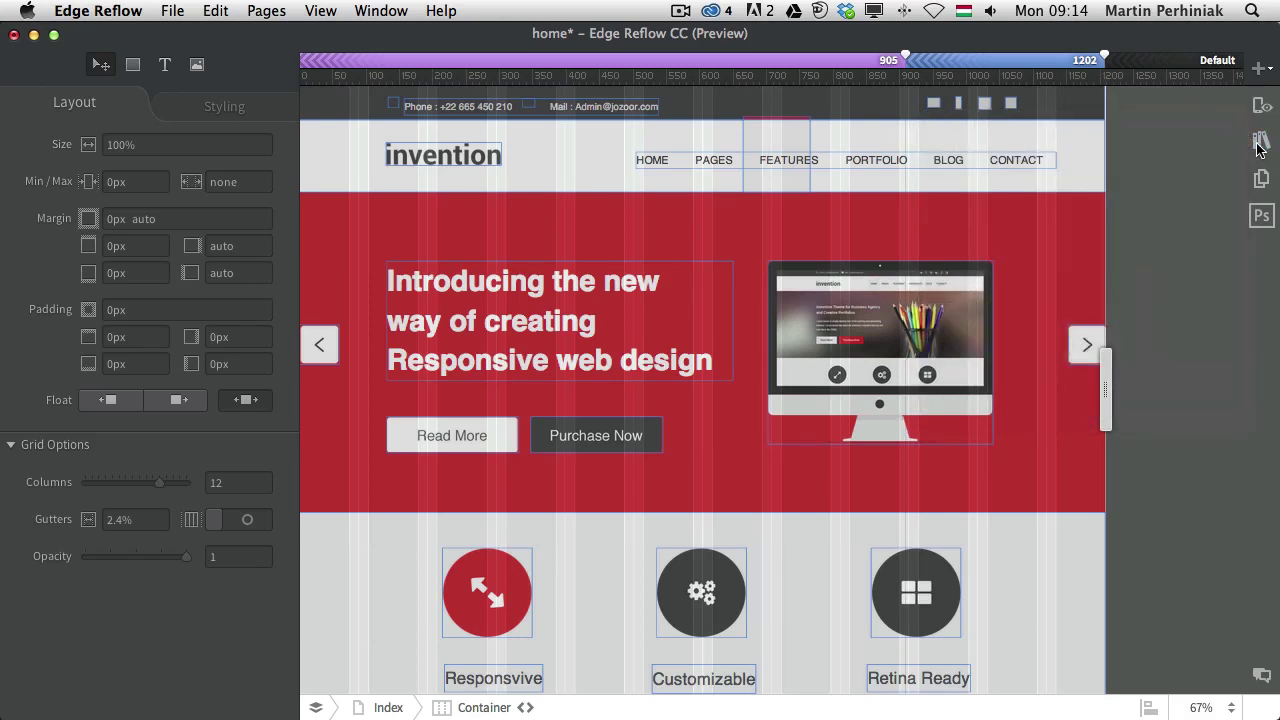